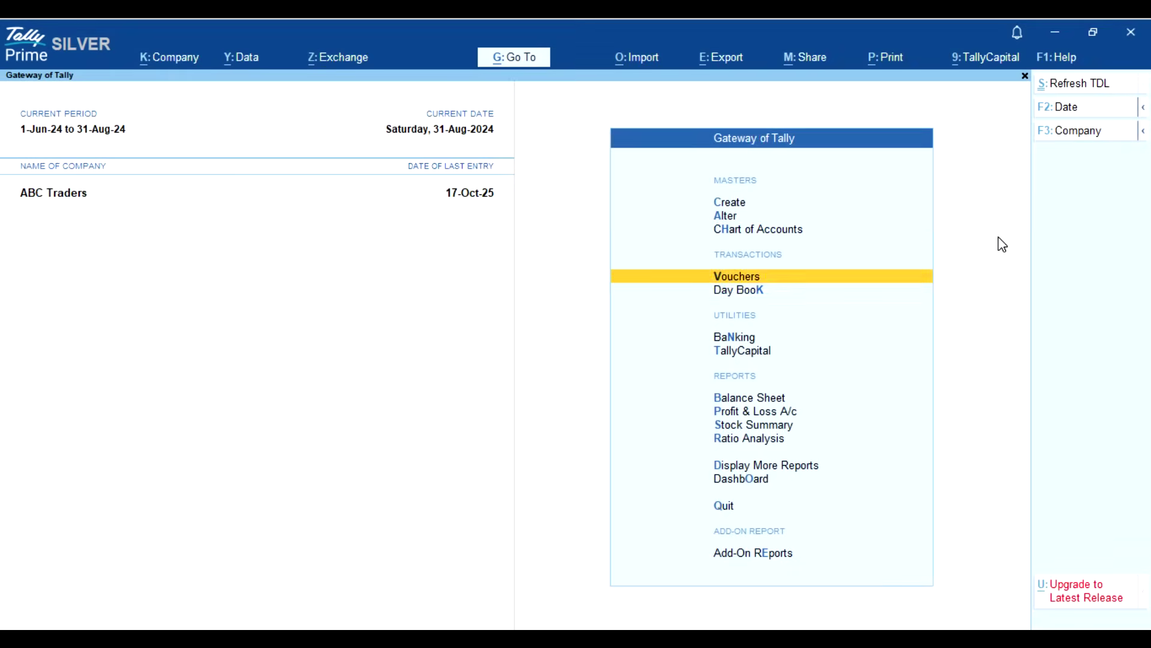
key("Down")
key("Down")
key("Down")
key("Down")
key("Down")
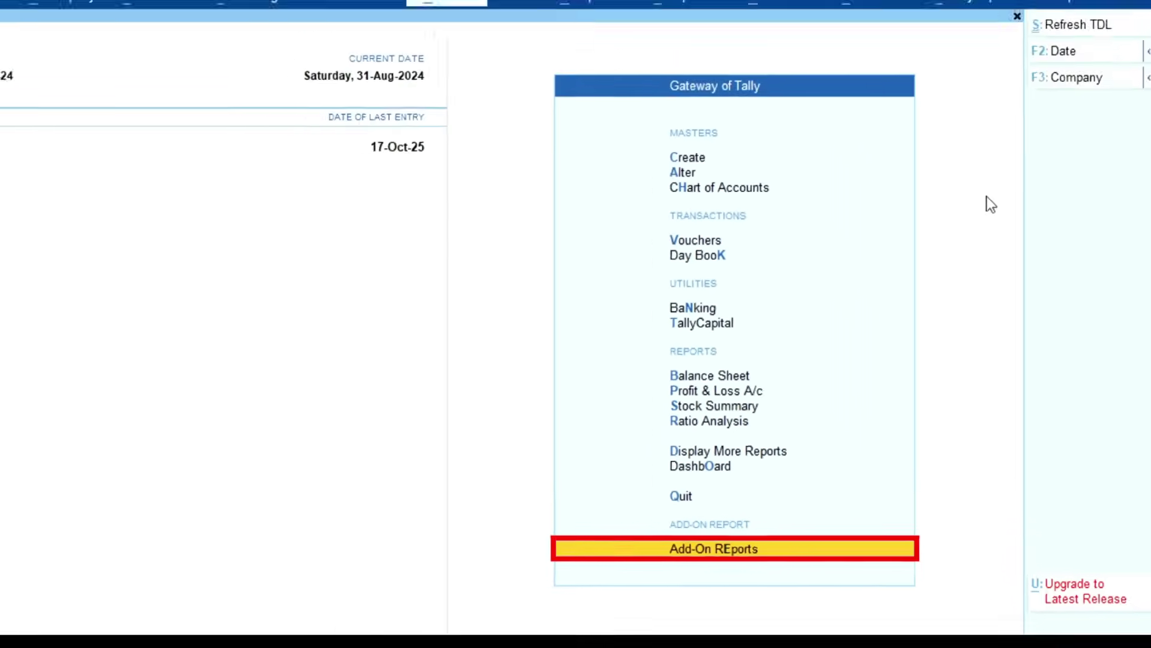
Step: Open the Add-On Reports item-wise Sales Report for the stock item Tomato Puffs
key("Return")
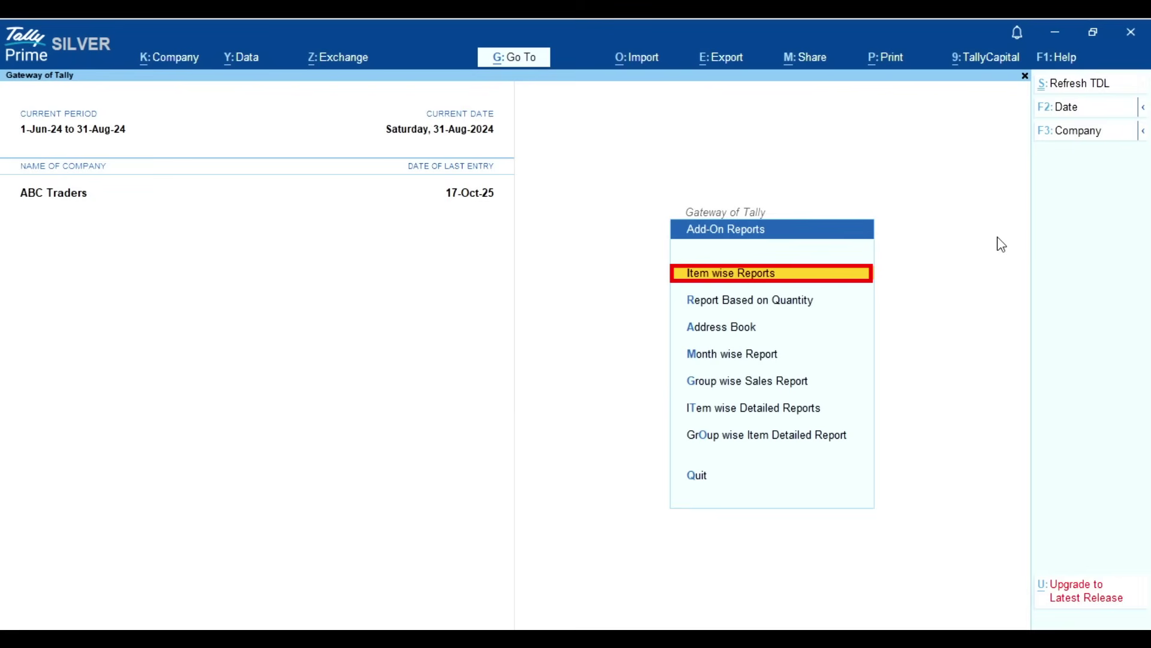
key("Return")
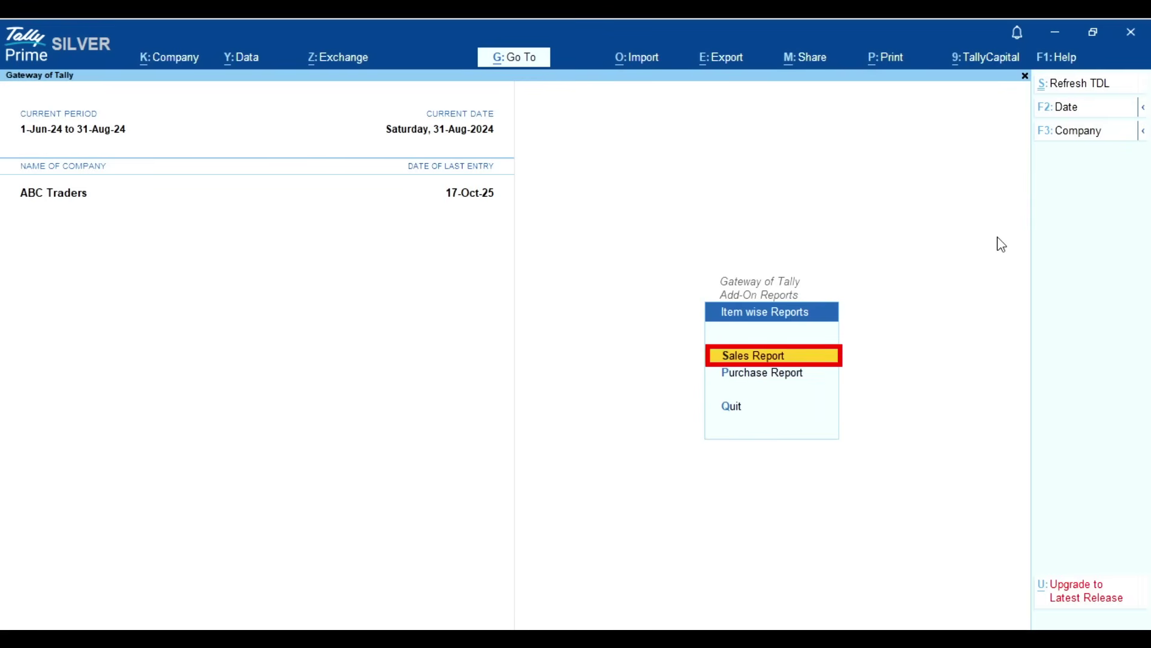
key("Return")
type("Tomato")
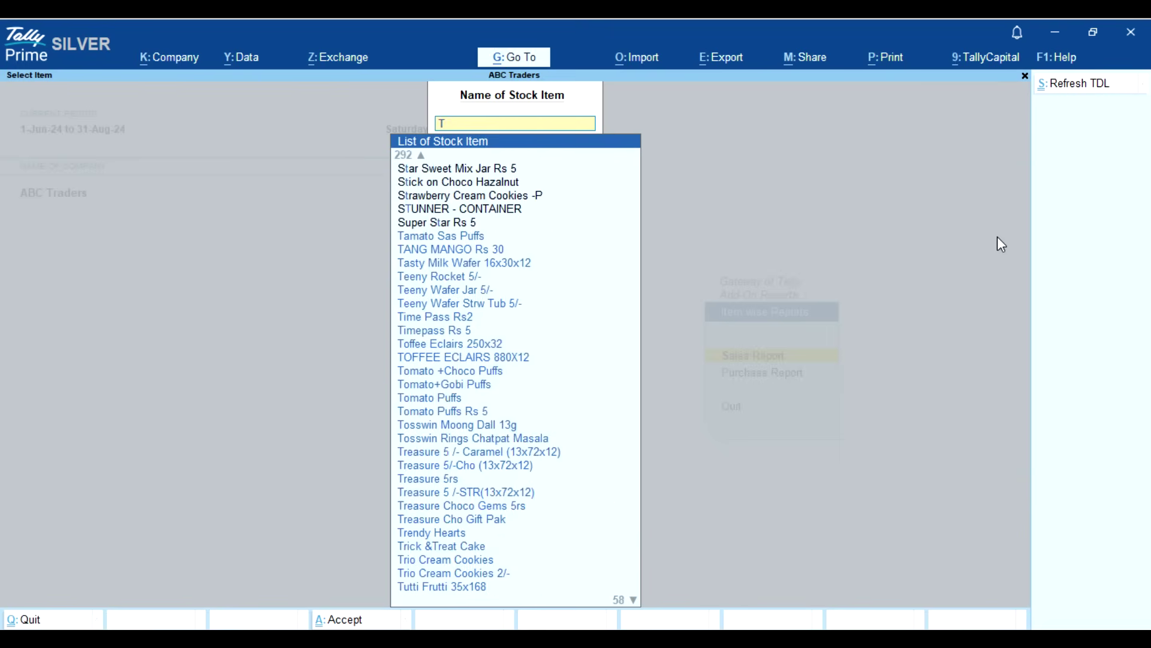
type(" Puff")
key("Return")
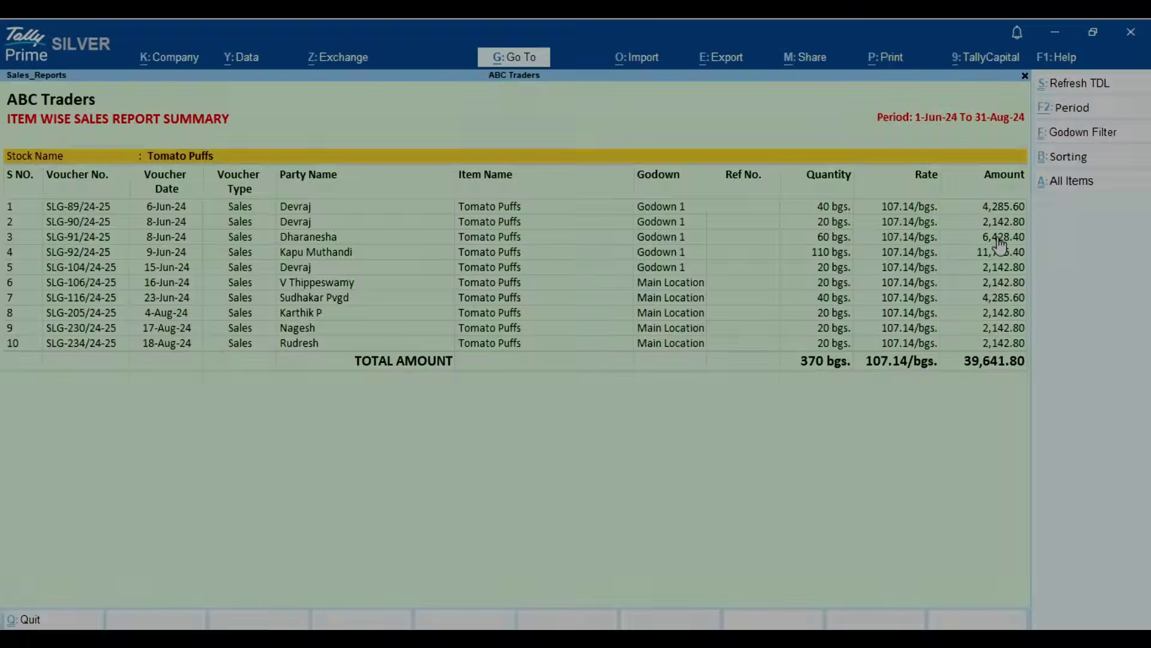
Step: Apply a Godown 1 filter to the Tomato Puffs sales report
left_click(1014, 216)
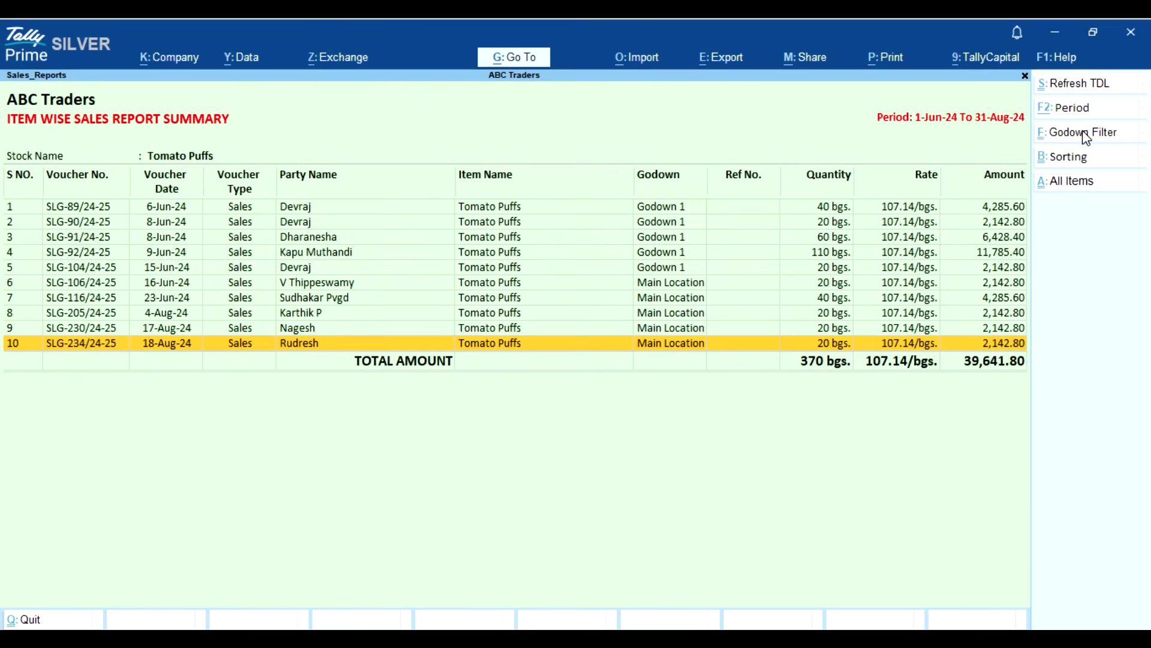
left_click(1086, 133)
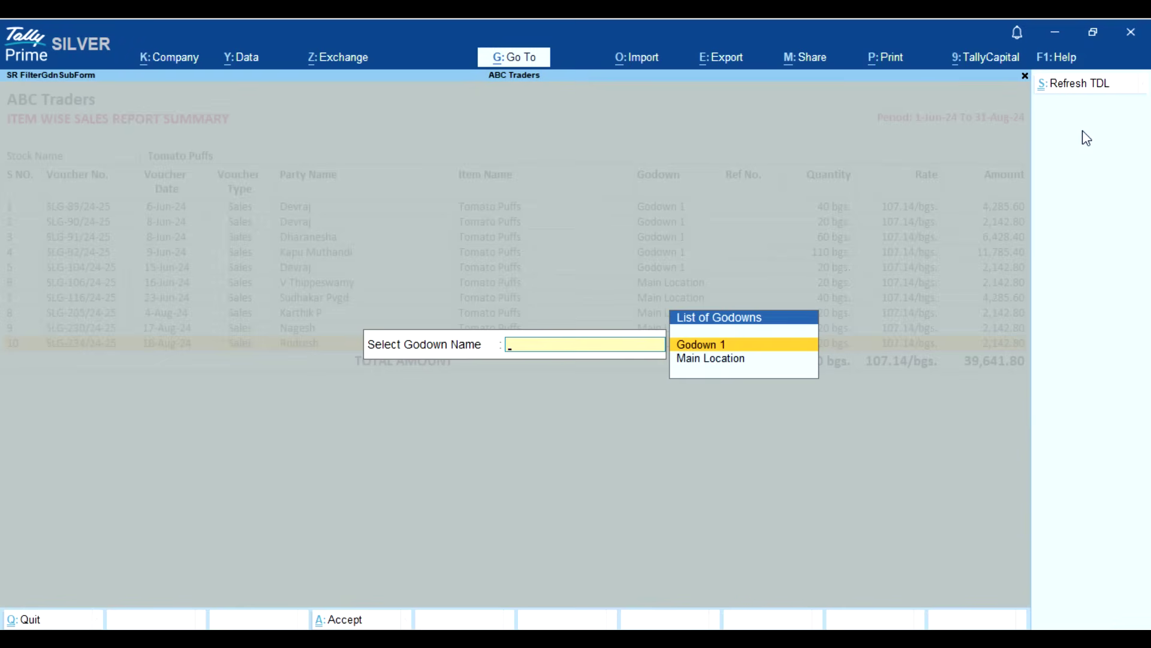
key("Return")
left_click(607, 349)
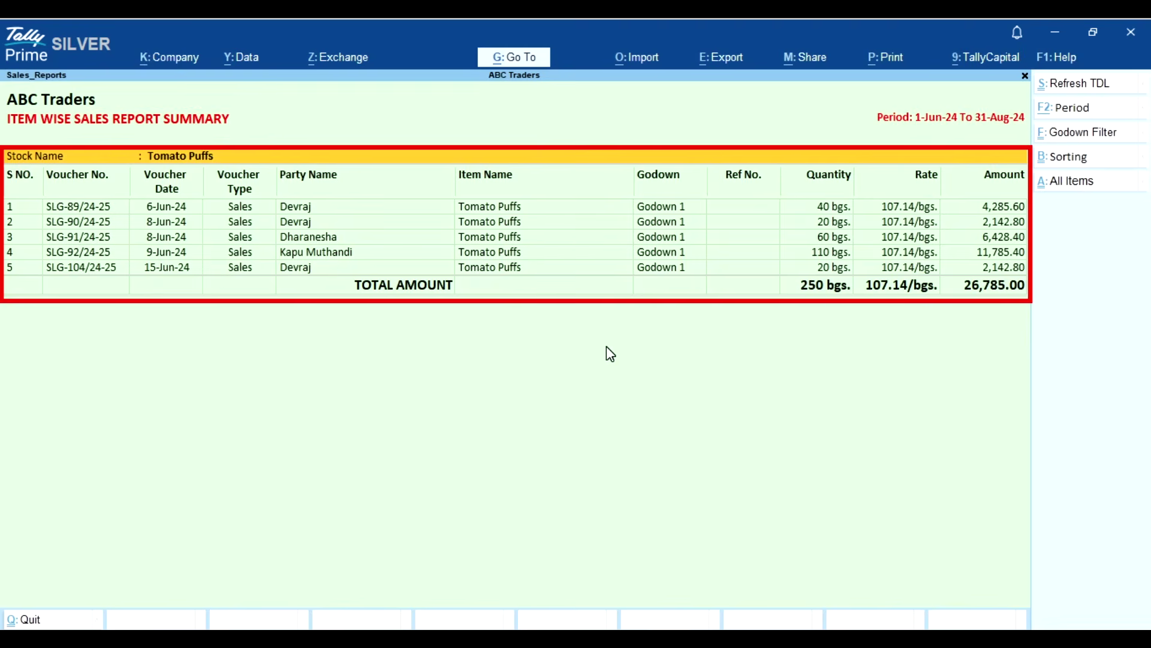
Step: Sort the report by Quantity (Decreasing), then by Quantity (Increasing)
key("Down")
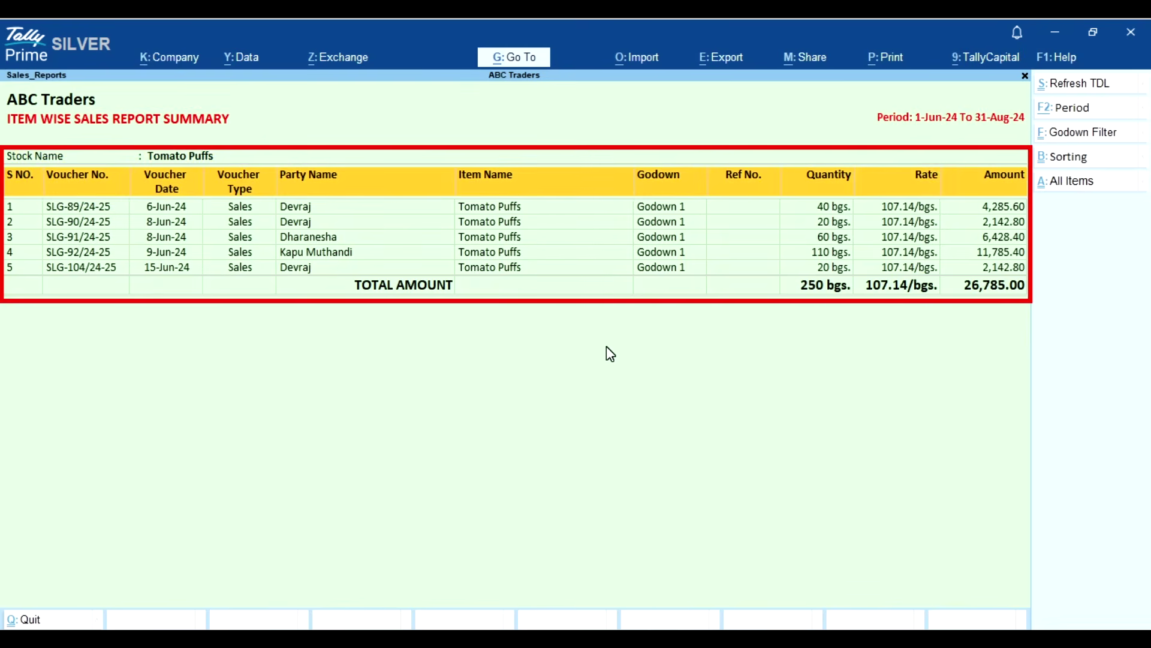
key("Down")
key("Down")
key("Down")
key("Down")
key("Down")
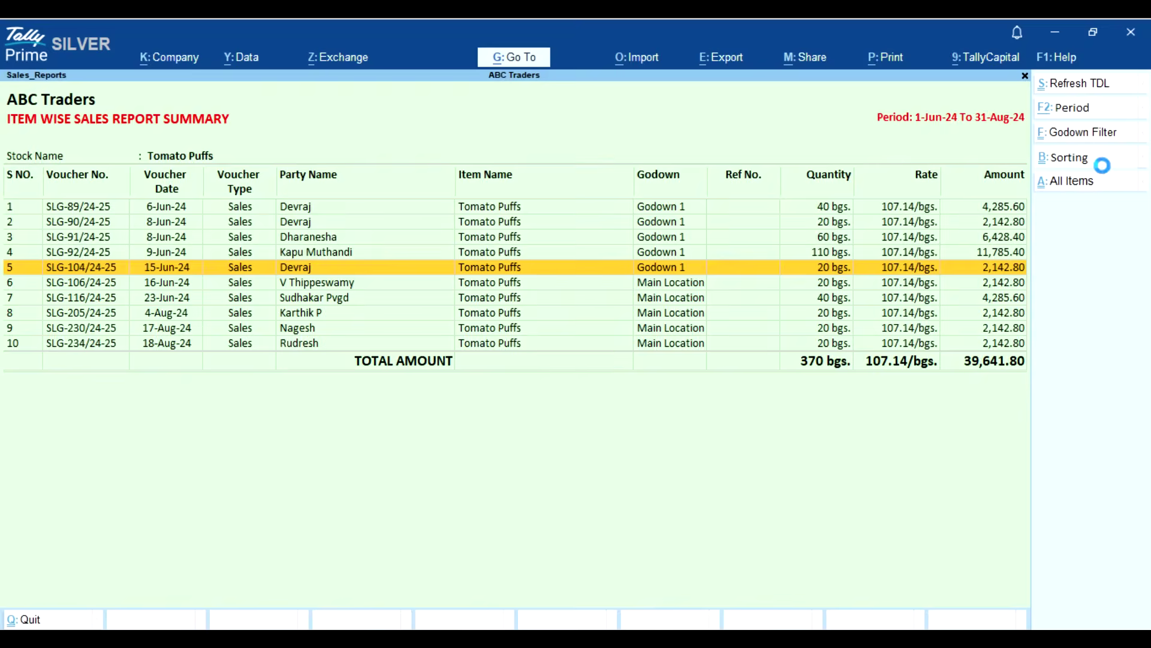
left_click(1104, 160)
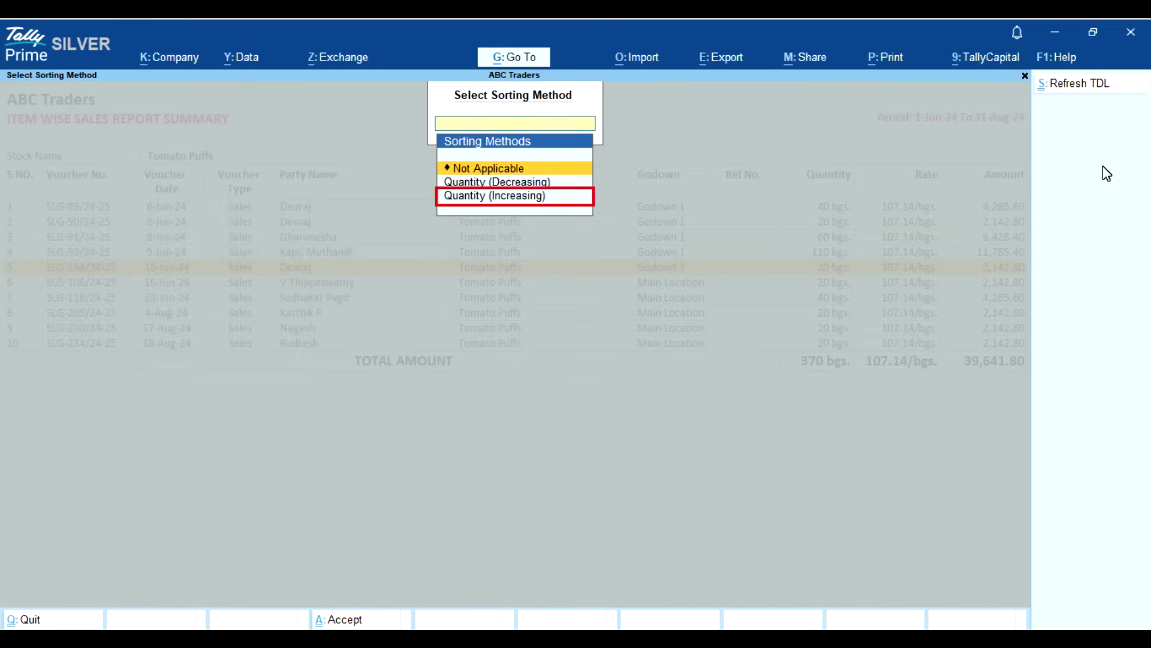
key("Down")
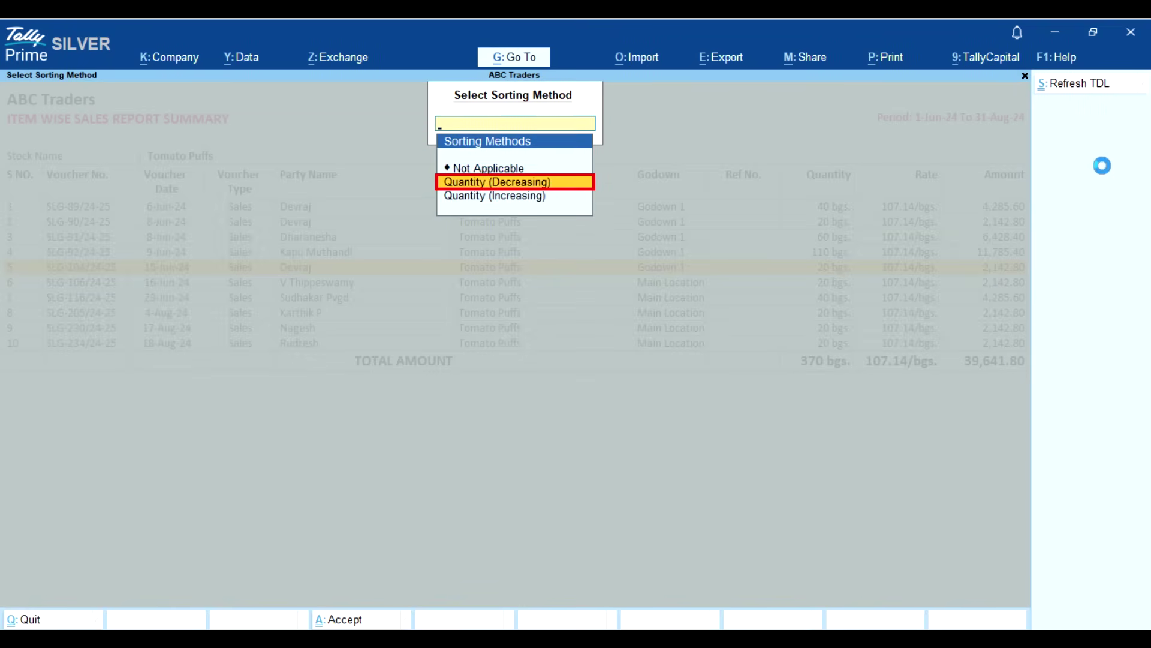
key("Return")
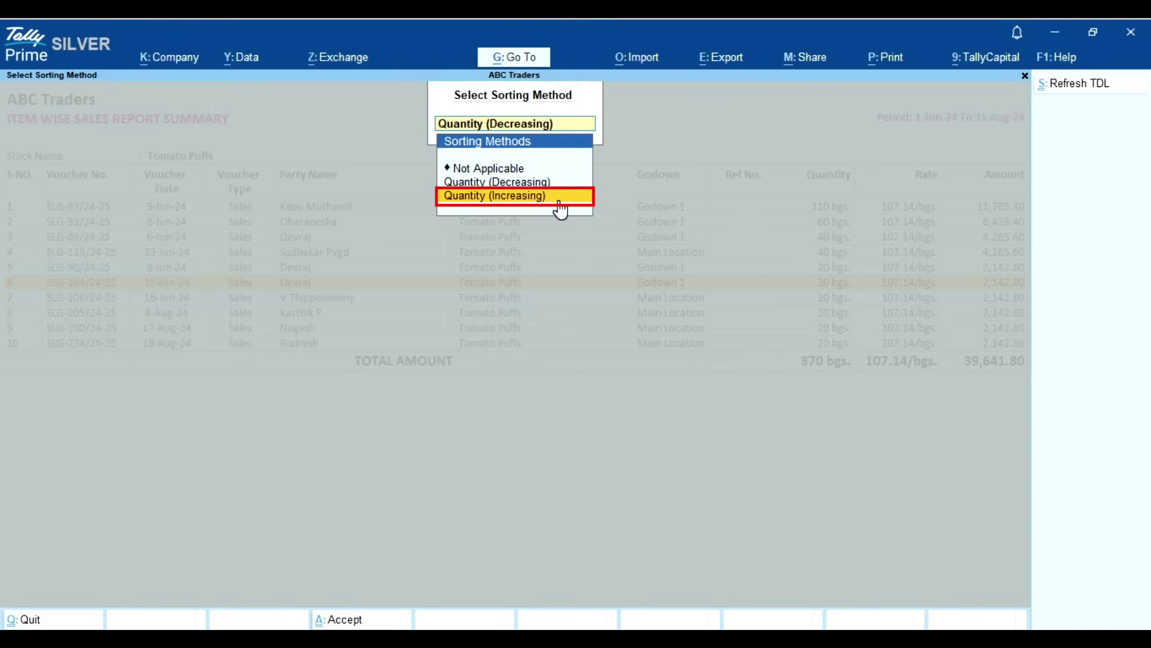
left_click(560, 203)
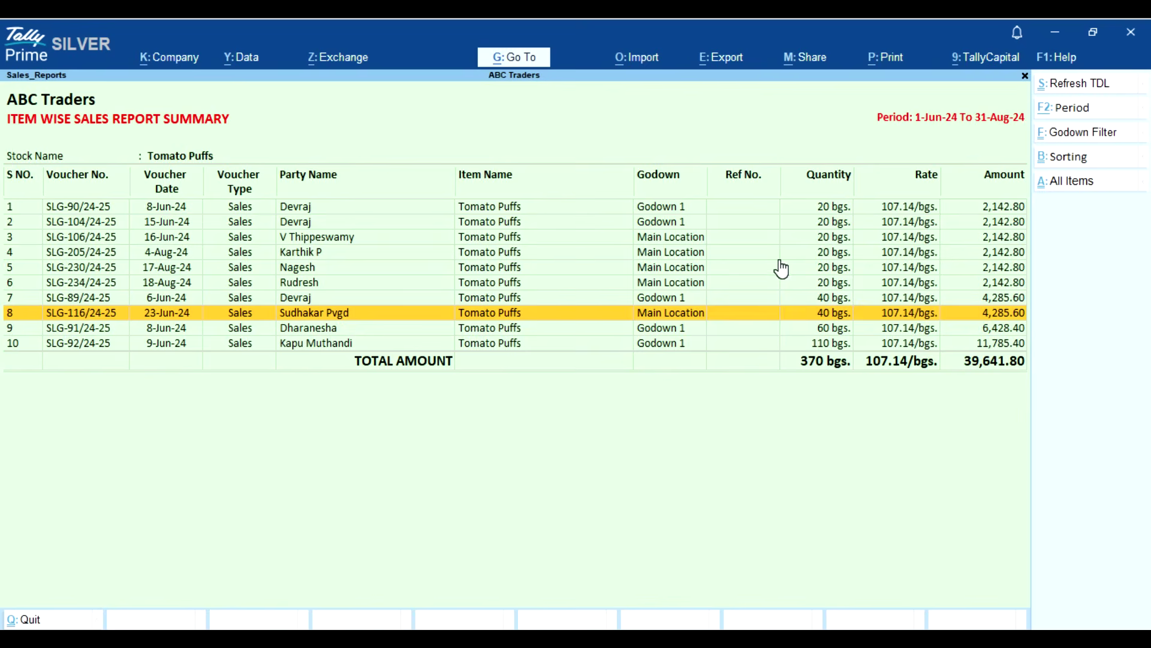
Step: View the item-wise Purchase Report for Tomato Puffs and step through its voucher rows
left_click(1082, 191)
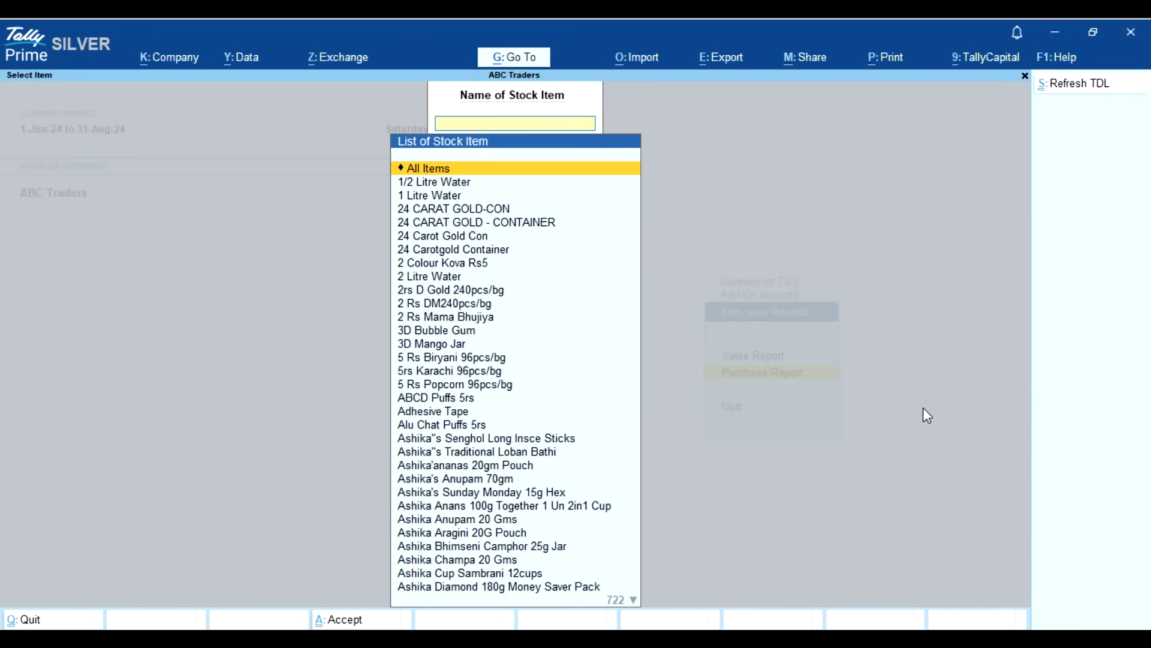
type("Tomato Pu")
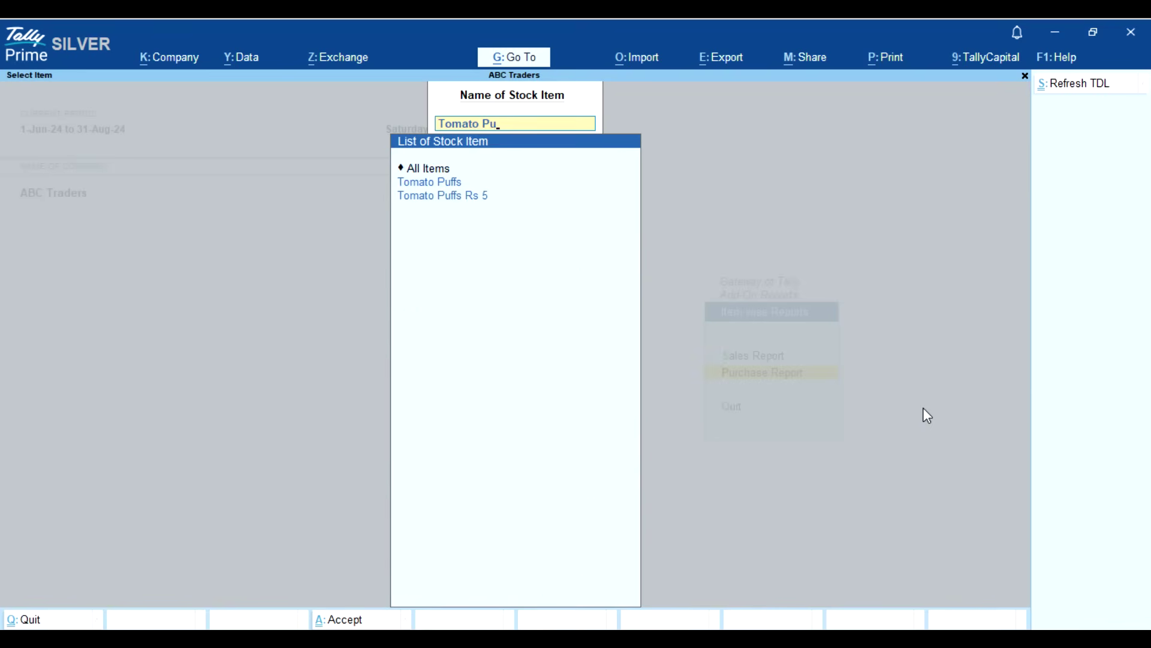
key("Return")
key("Down")
key("Down")
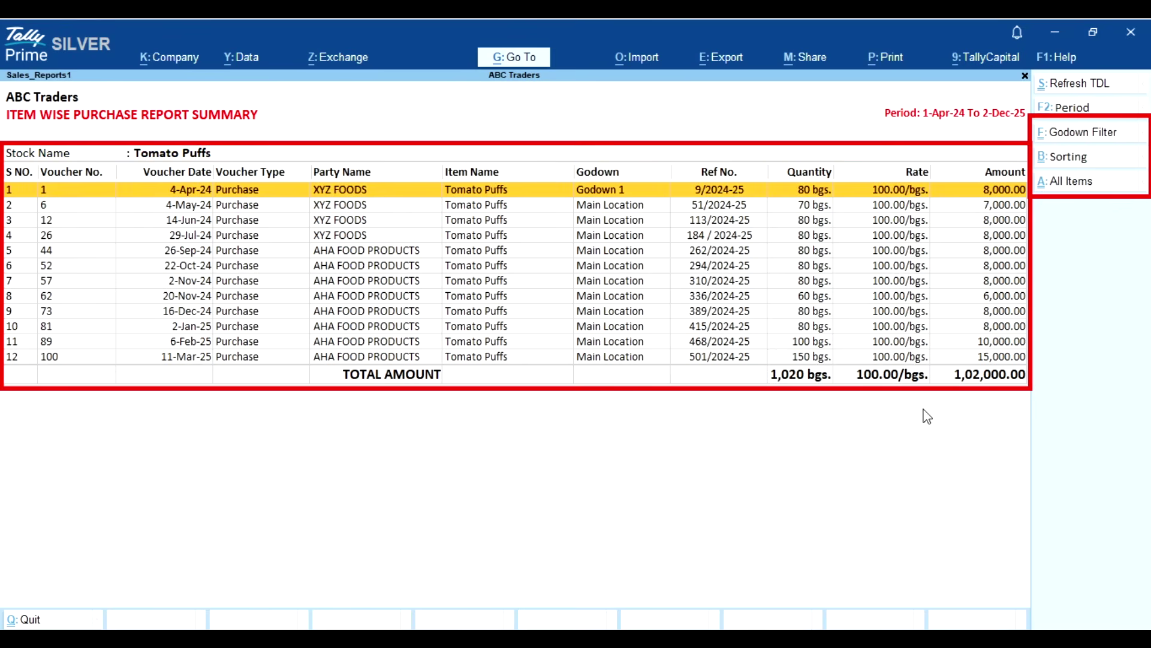
key("Down")
key("Down")
key("Down")
key("Down")
key("Down")
key("Down")
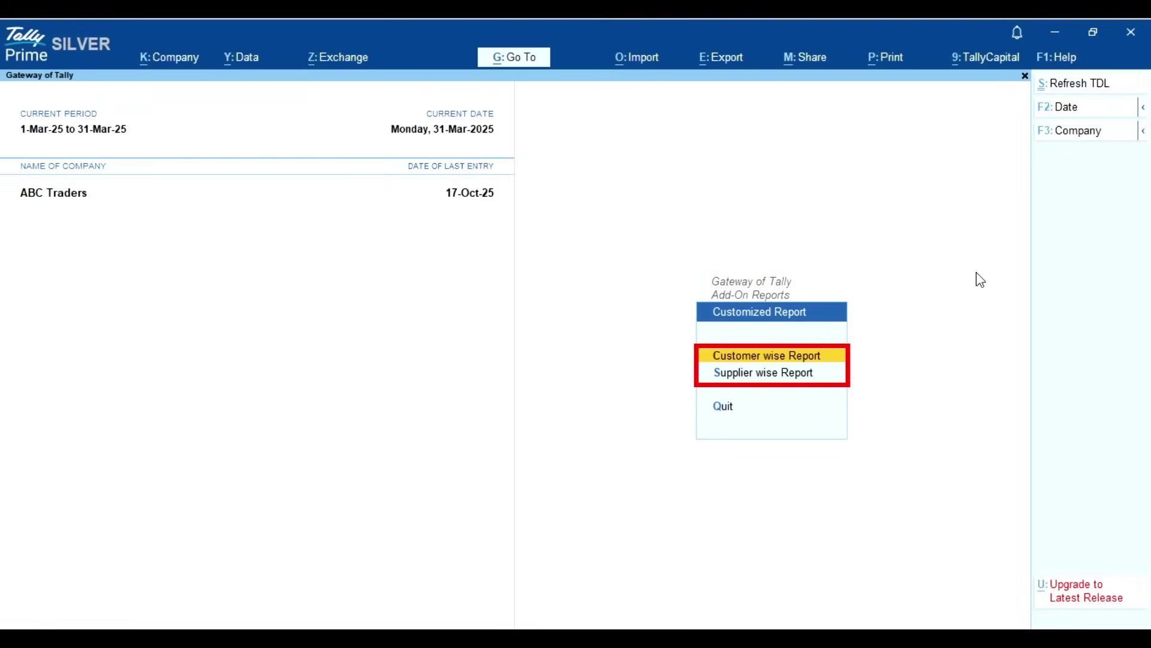
Step: View the customer-wise sales report for Prashanth Traders, then close it
key("Return")
type("P")
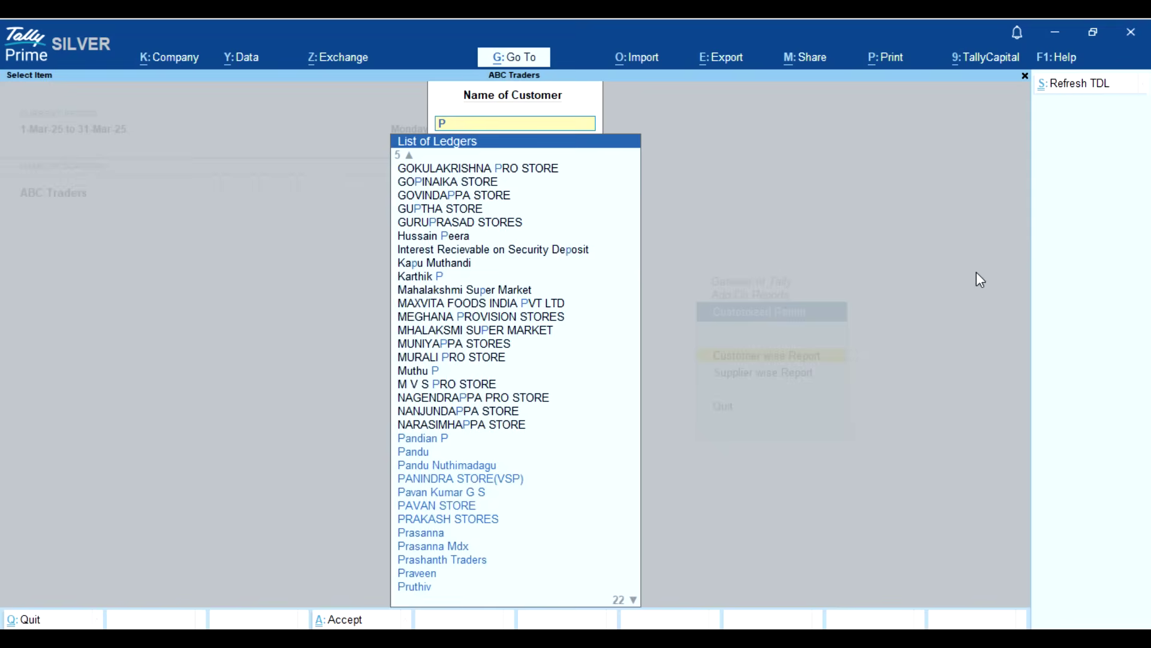
type("rashan")
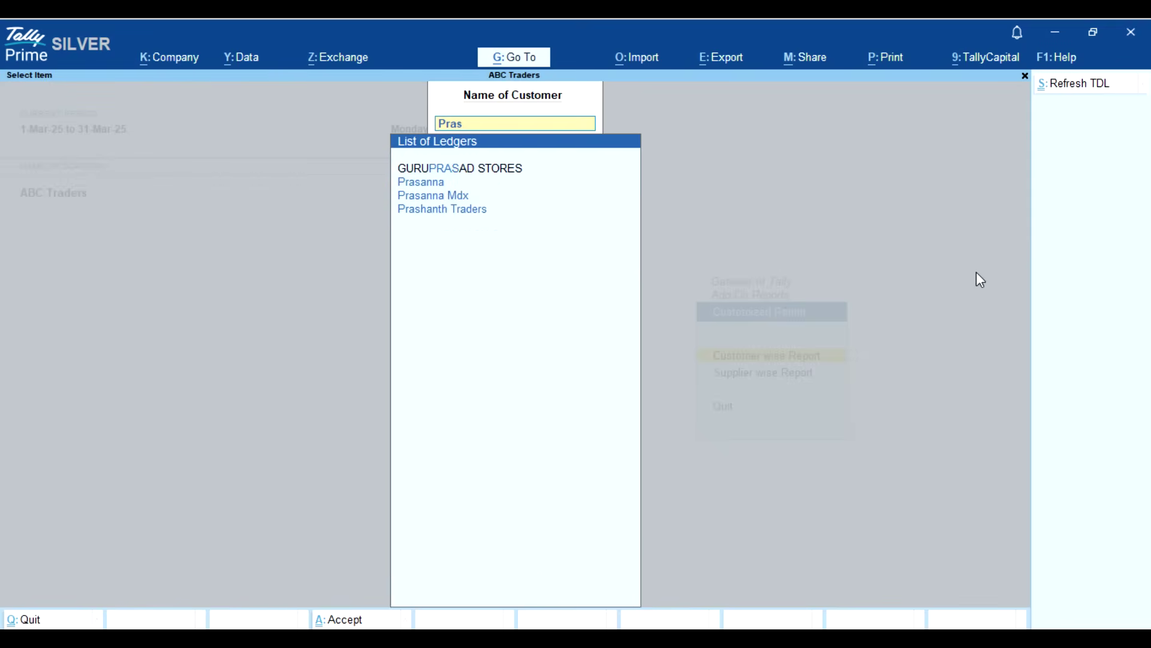
key("Return")
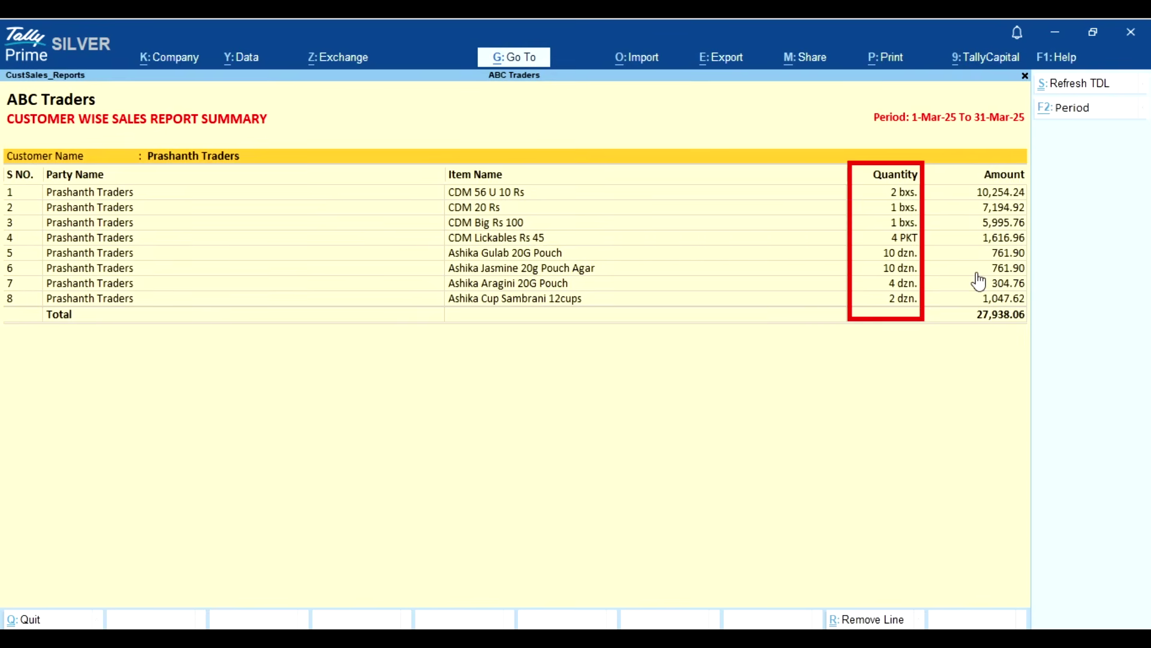
key("Escape")
Step: View the supplier-wise purchase report for Prashanth Condiments
key("Down")
key("Return")
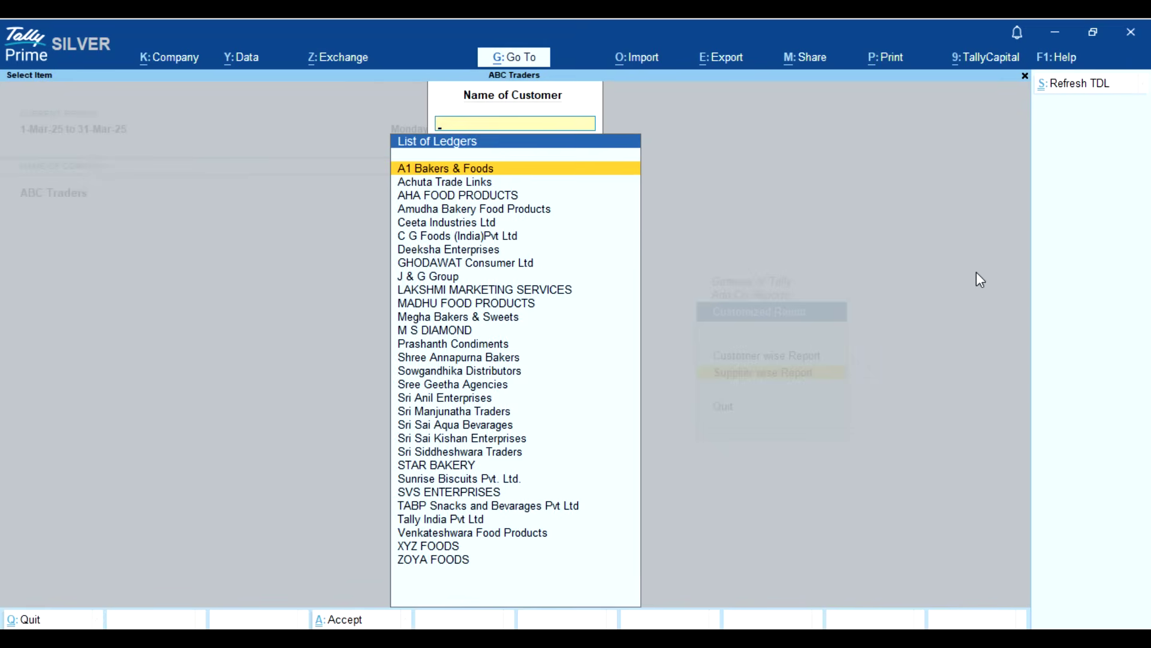
type("pr")
key("Return")
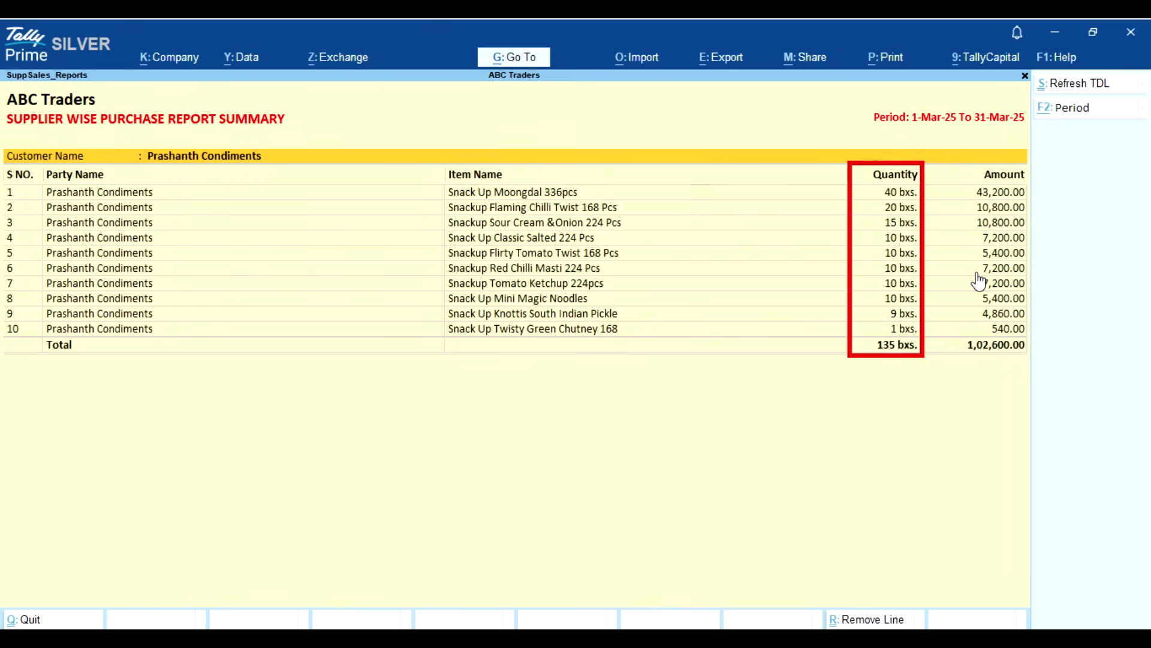
key("Down")
key("Down")
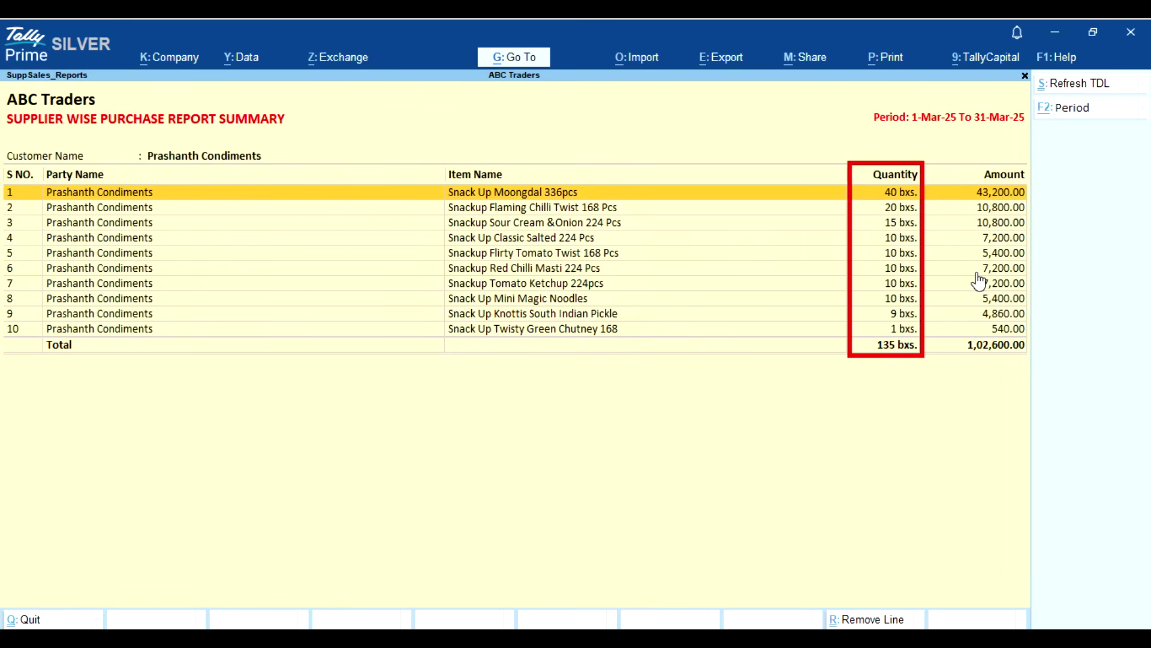
Step: Show Party's Address Details for the Sundry Debtors group from the Address Book
key("Escape")
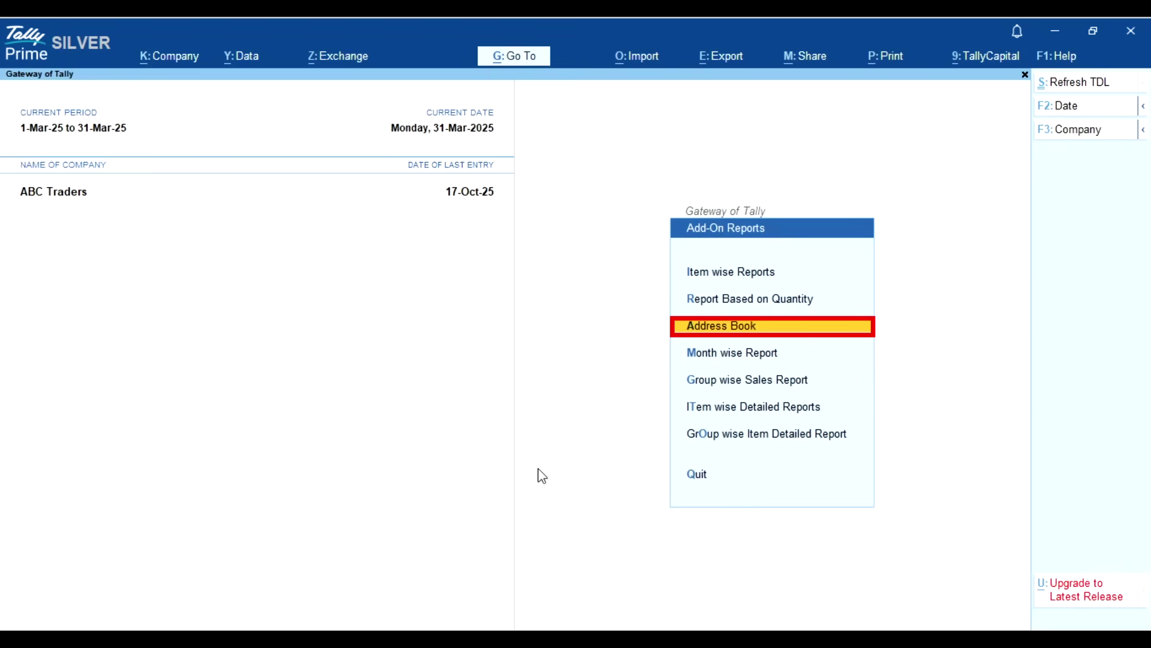
key("Return")
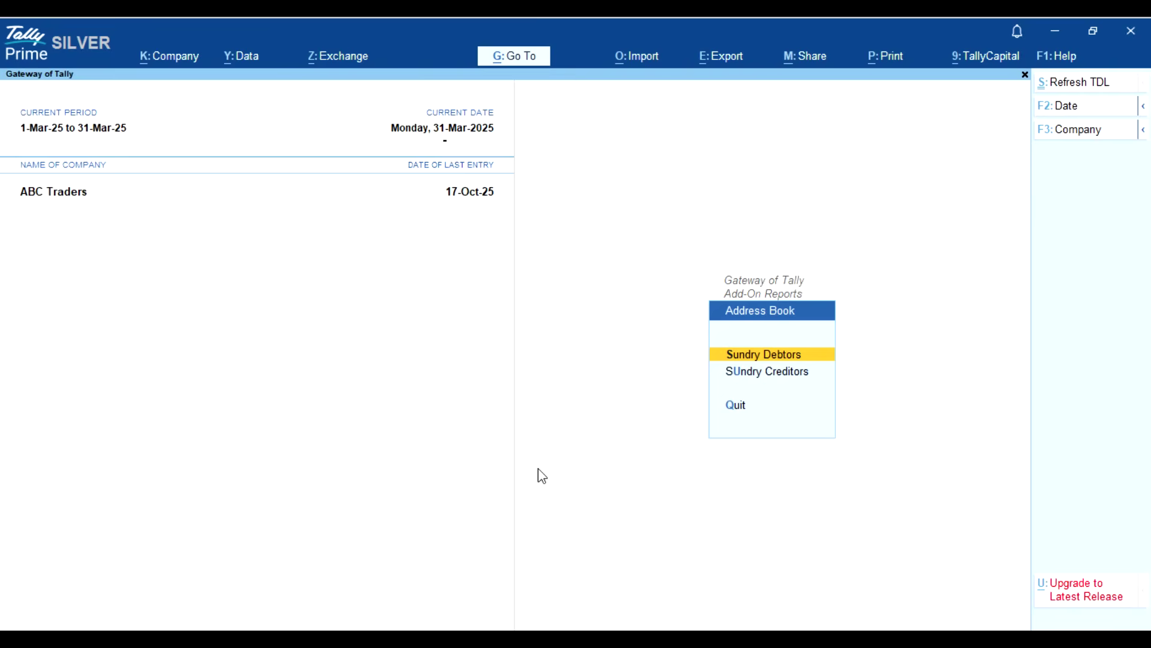
key("Return")
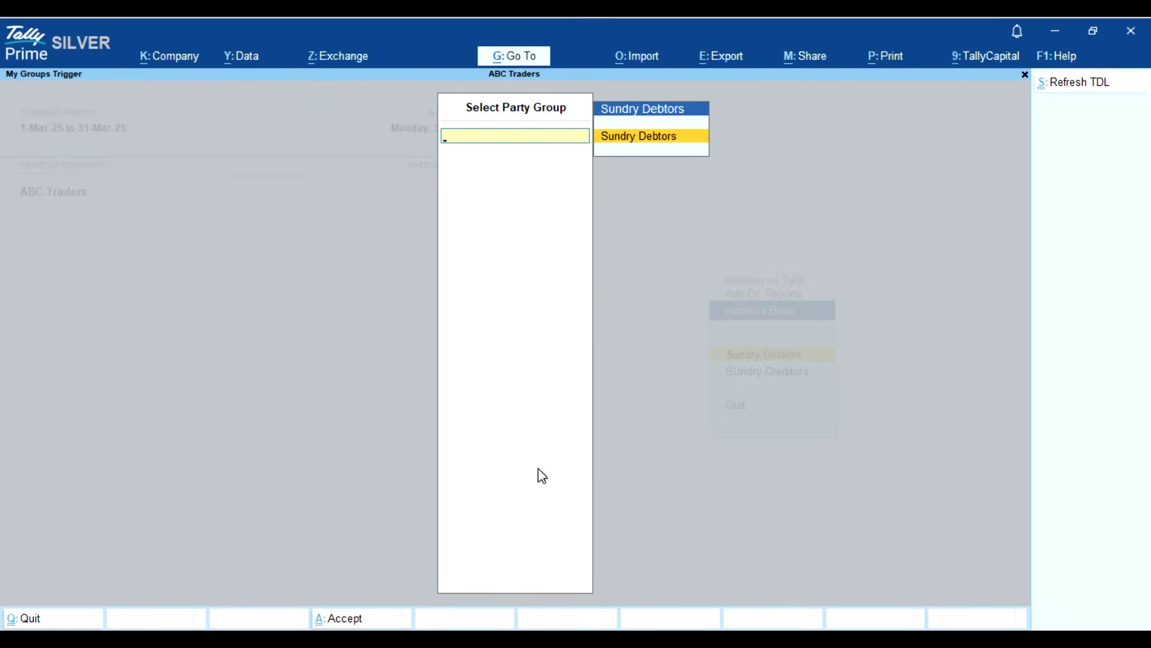
key("Return")
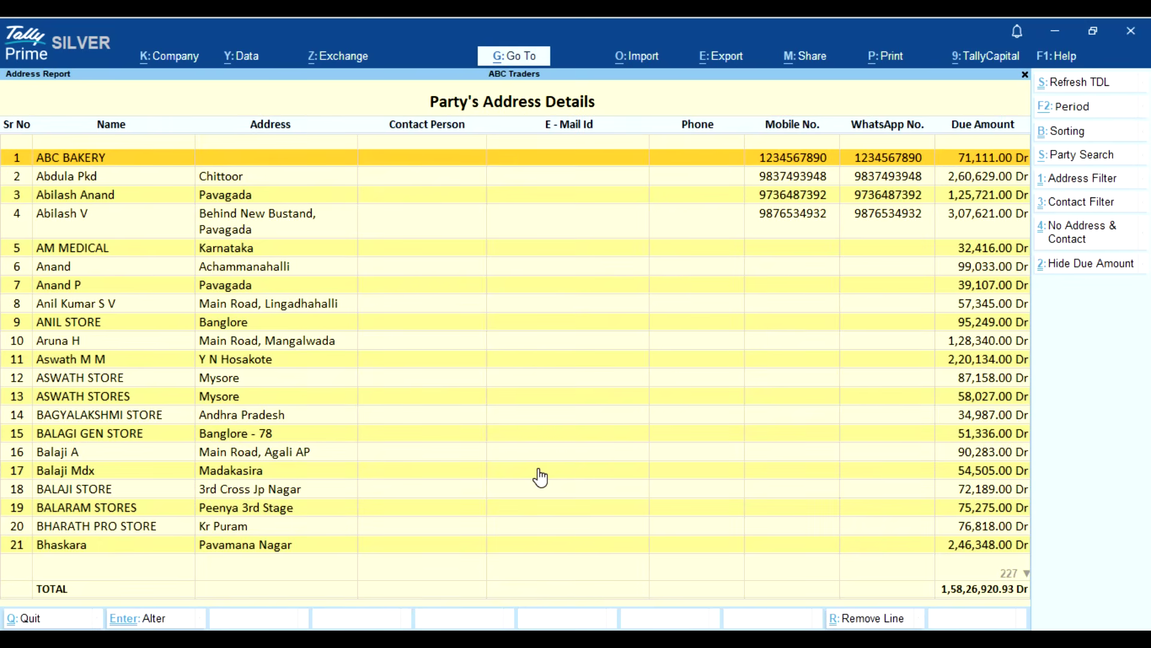
key("Down")
key("Down")
key("Down")
key("Down")
key("Down")
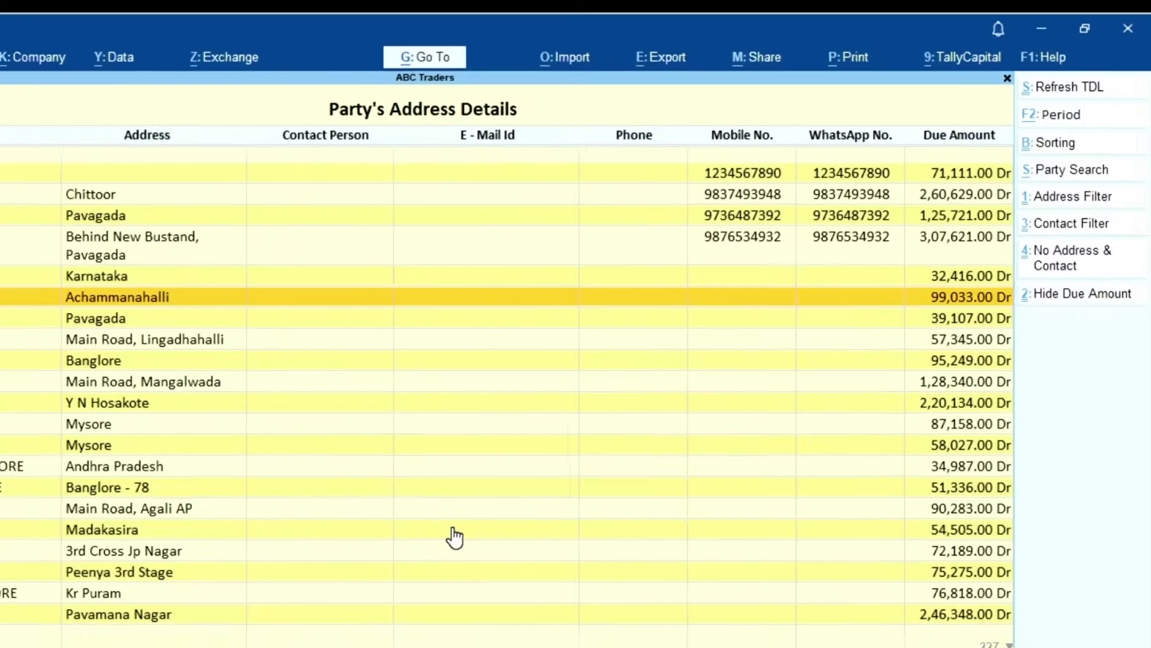
Step: Sort the party list by due amount, largest first, then smallest first
key("Down")
key("Down")
key("Down")
left_click(1058, 133)
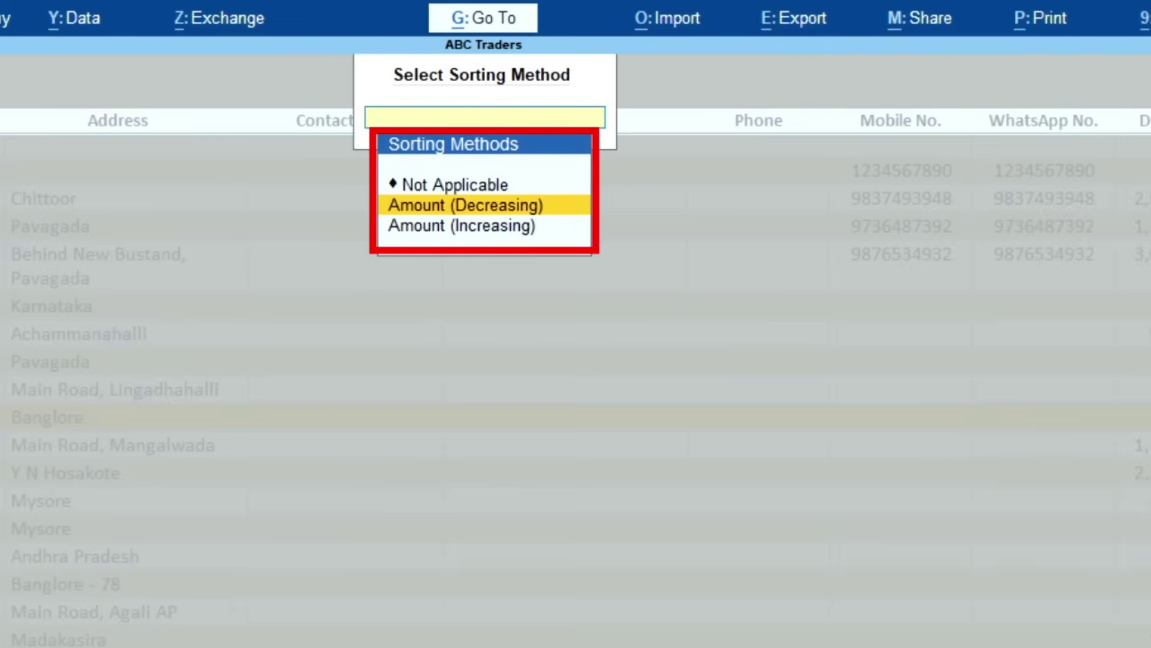
key("Return")
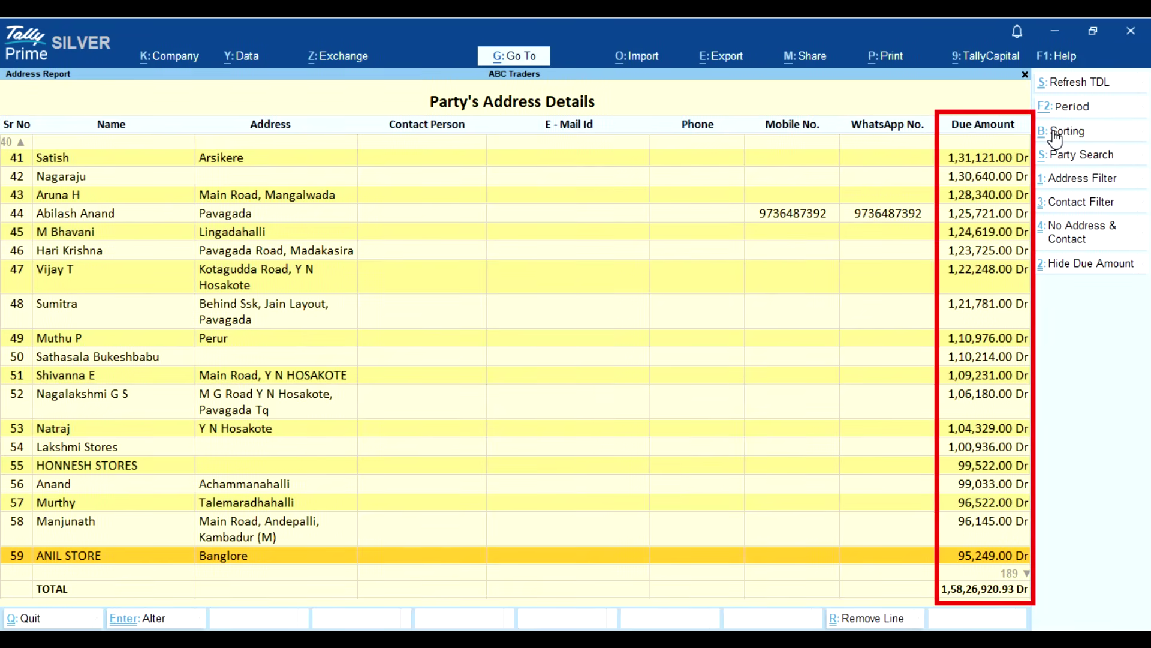
left_click(1055, 135)
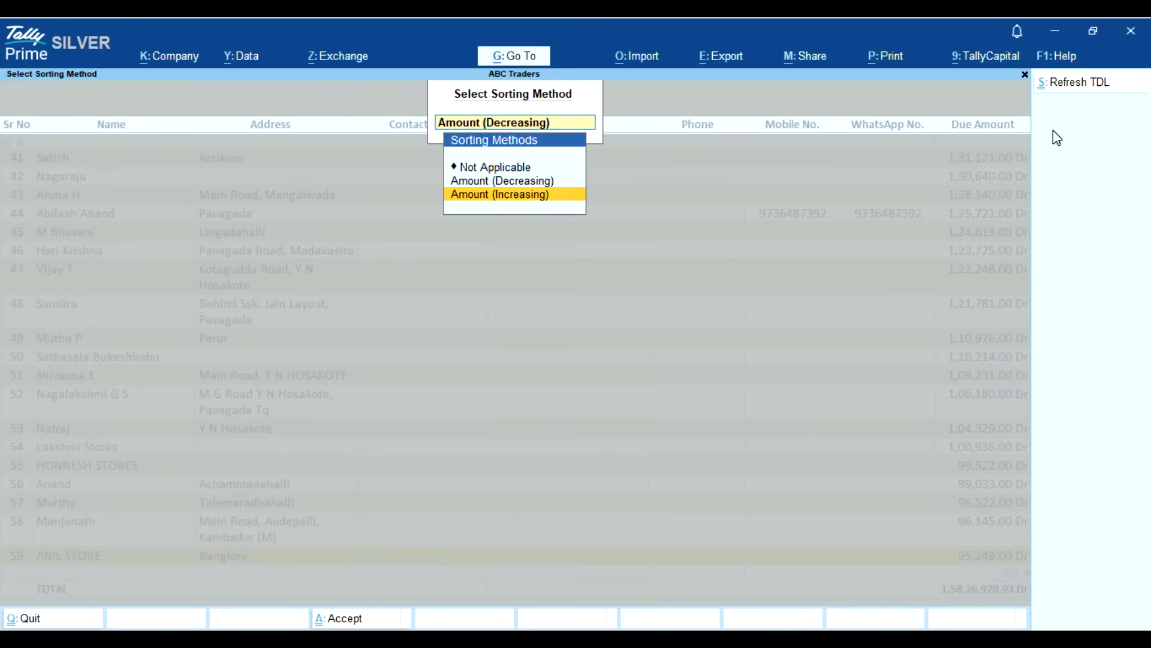
key("Return")
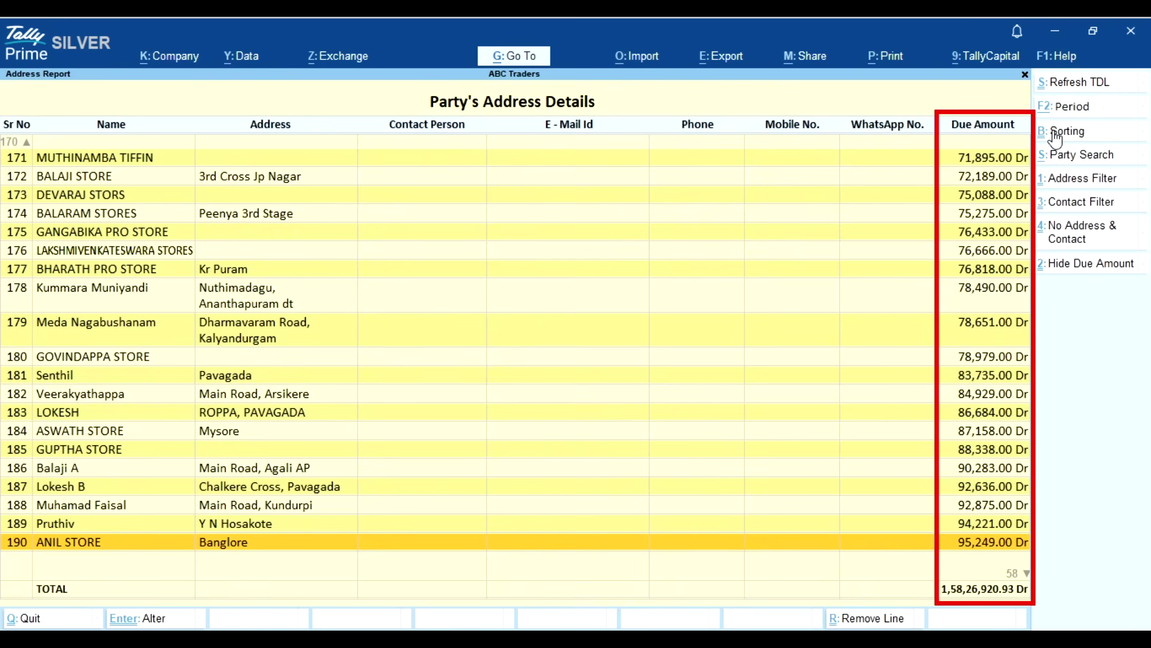
Step: Search the address report for the single party Prashanth Traders
left_click(1083, 157)
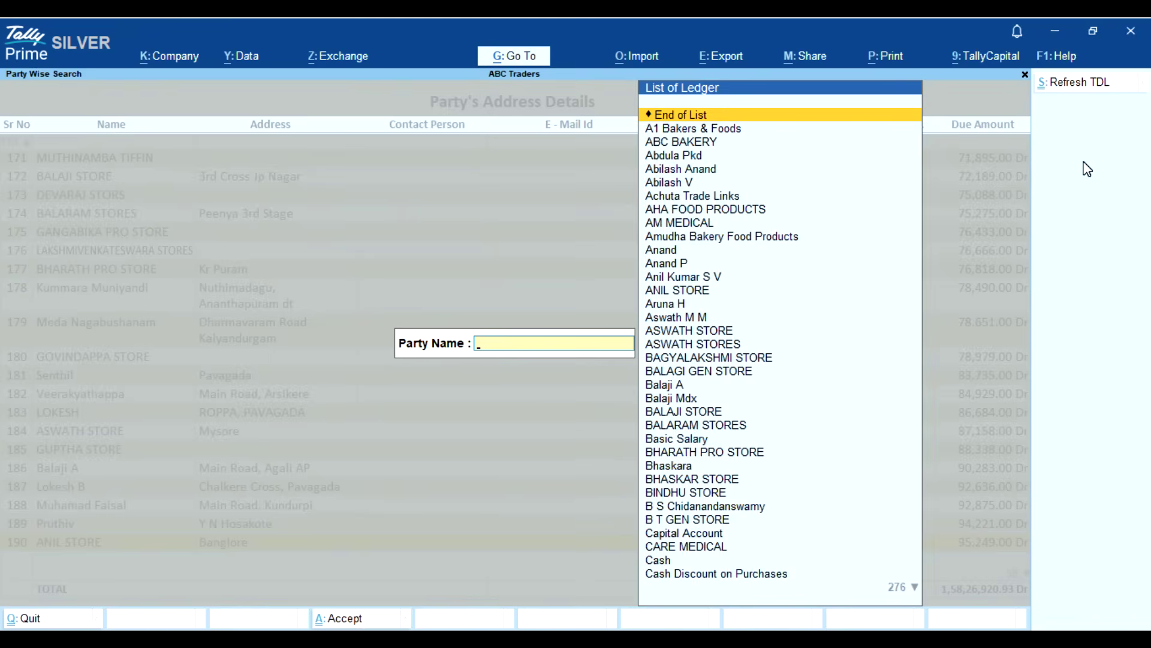
type("Prashanth")
key("Down")
key("Return")
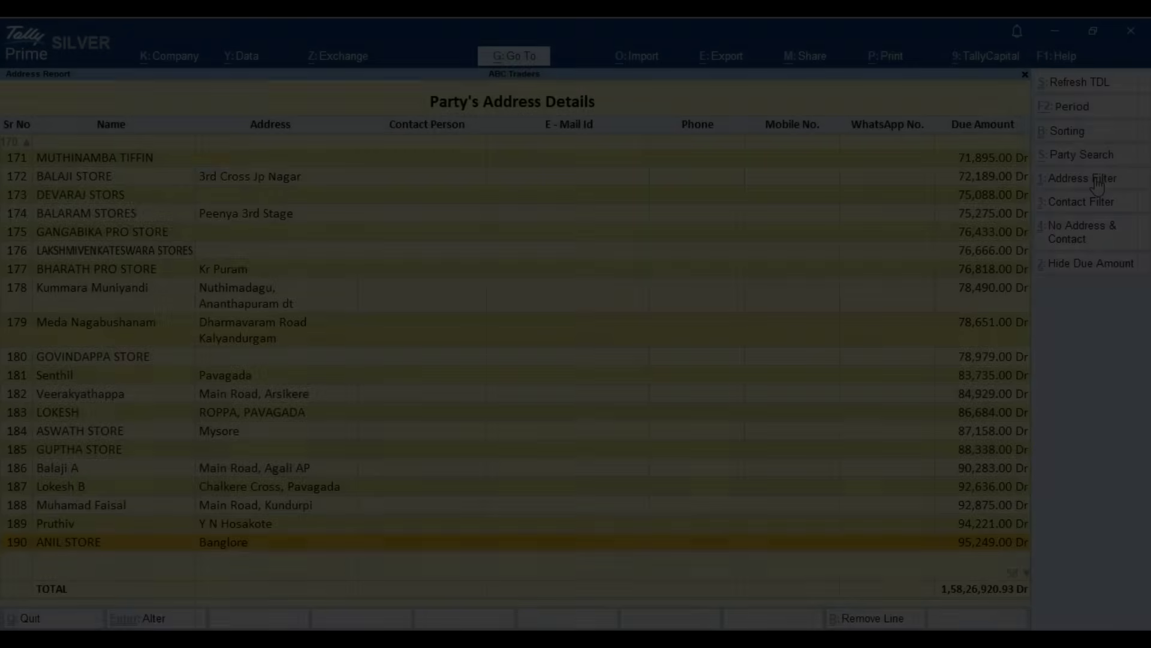
Step: Filter to parties with no address and no contact details, and hide the due amount
left_click(1095, 178)
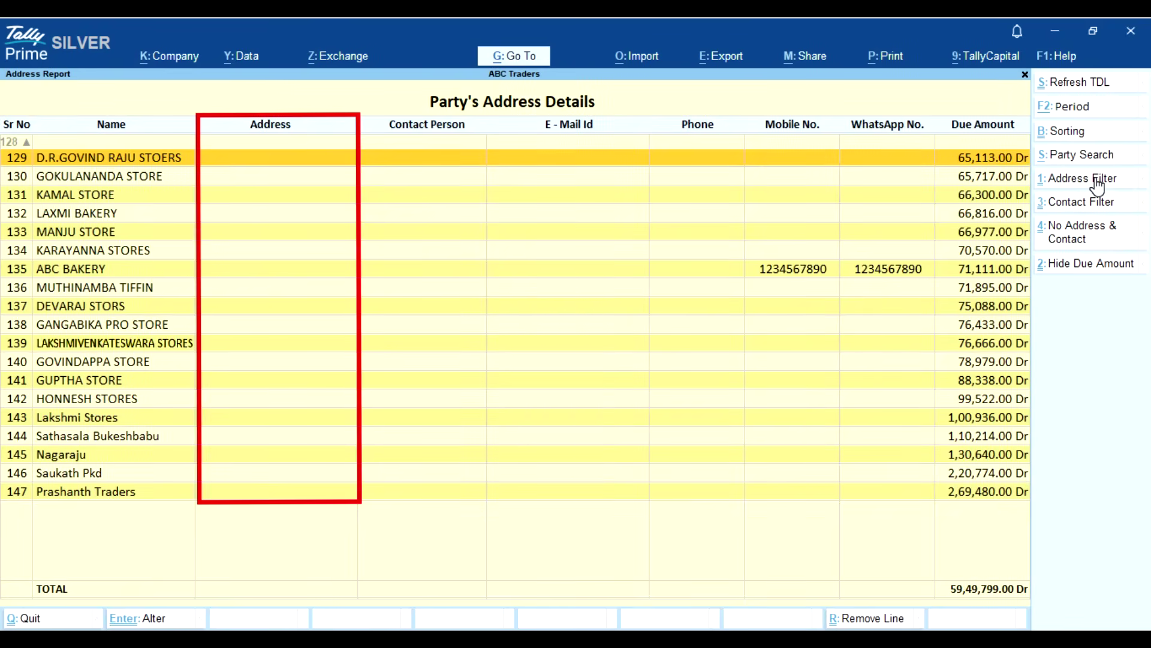
left_click(1086, 207)
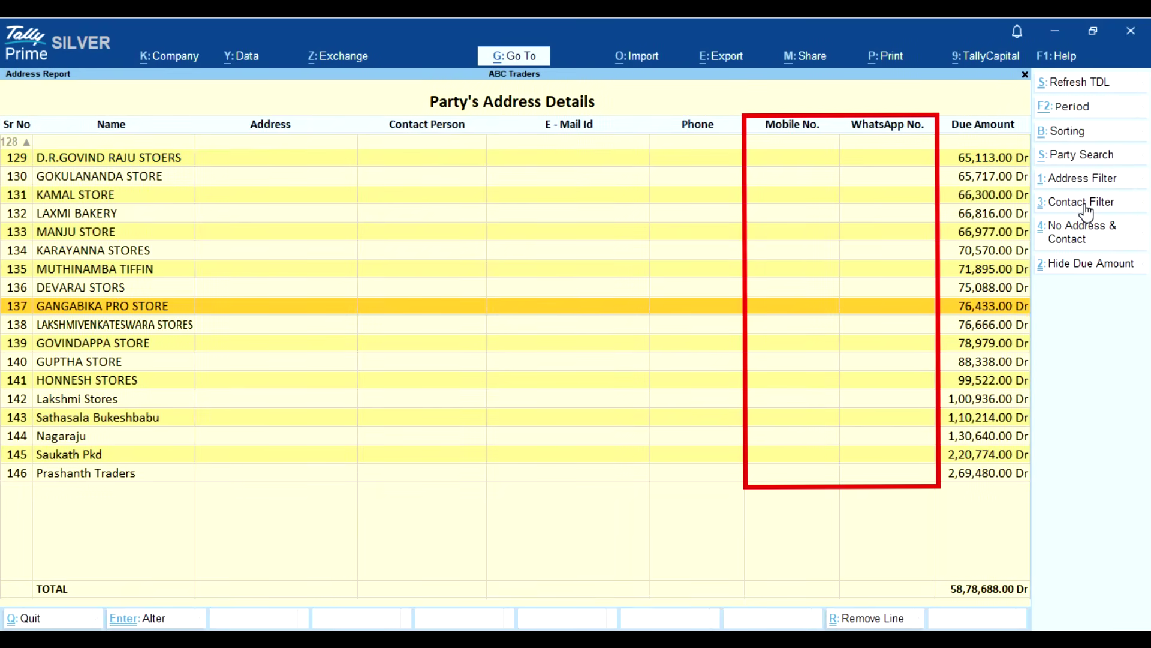
left_click(1085, 207)
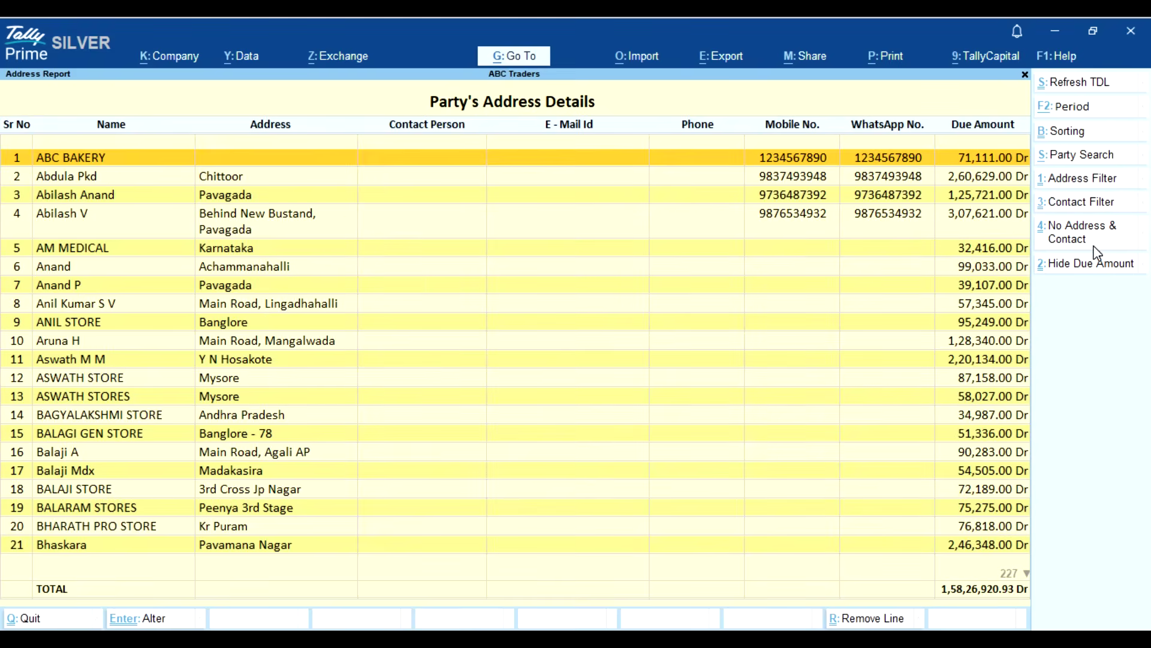
left_click(1083, 232)
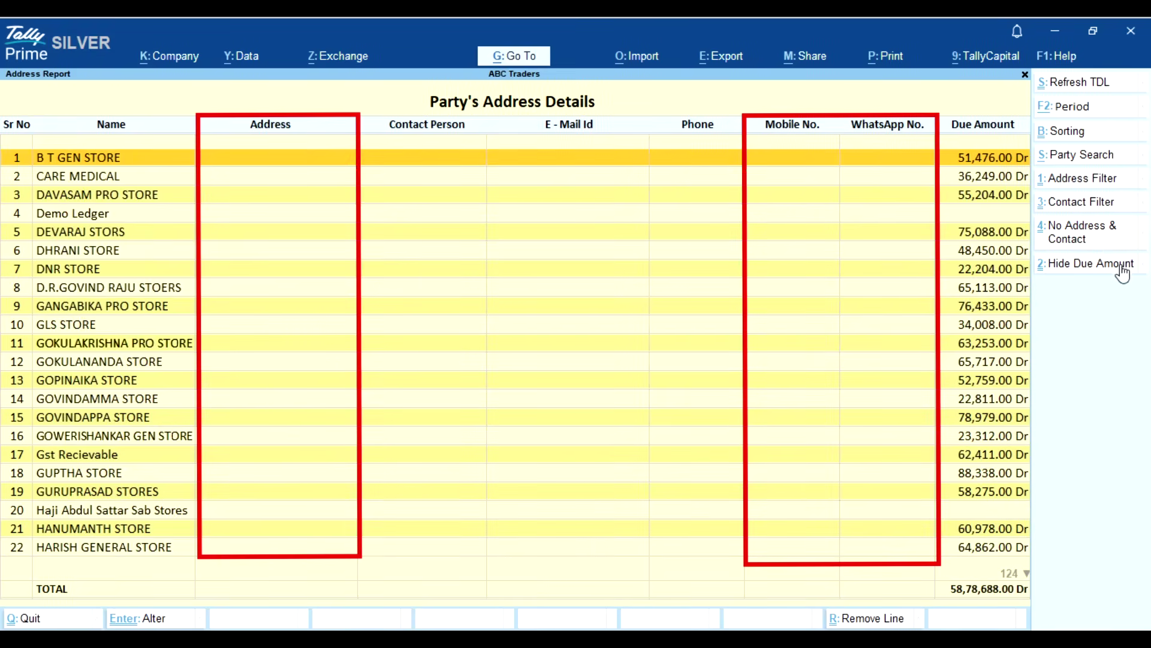
left_click(1096, 267)
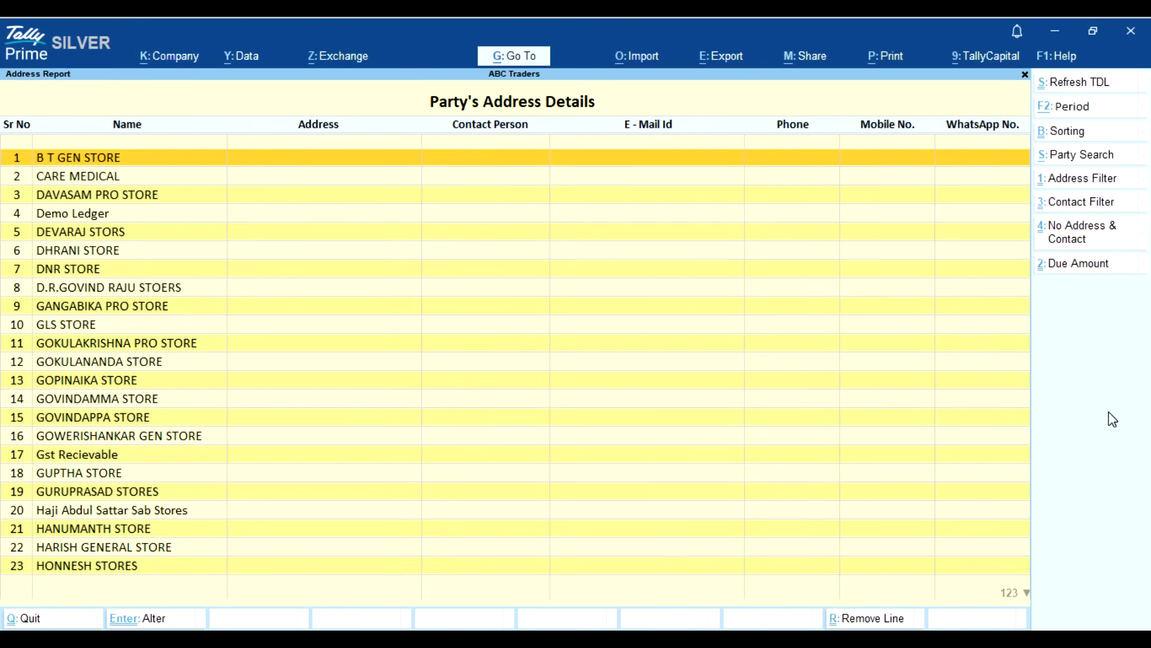
Step: Close the debtors report and view Sundry Creditors address details for My SC Groups
key("Escape")
key("Return")
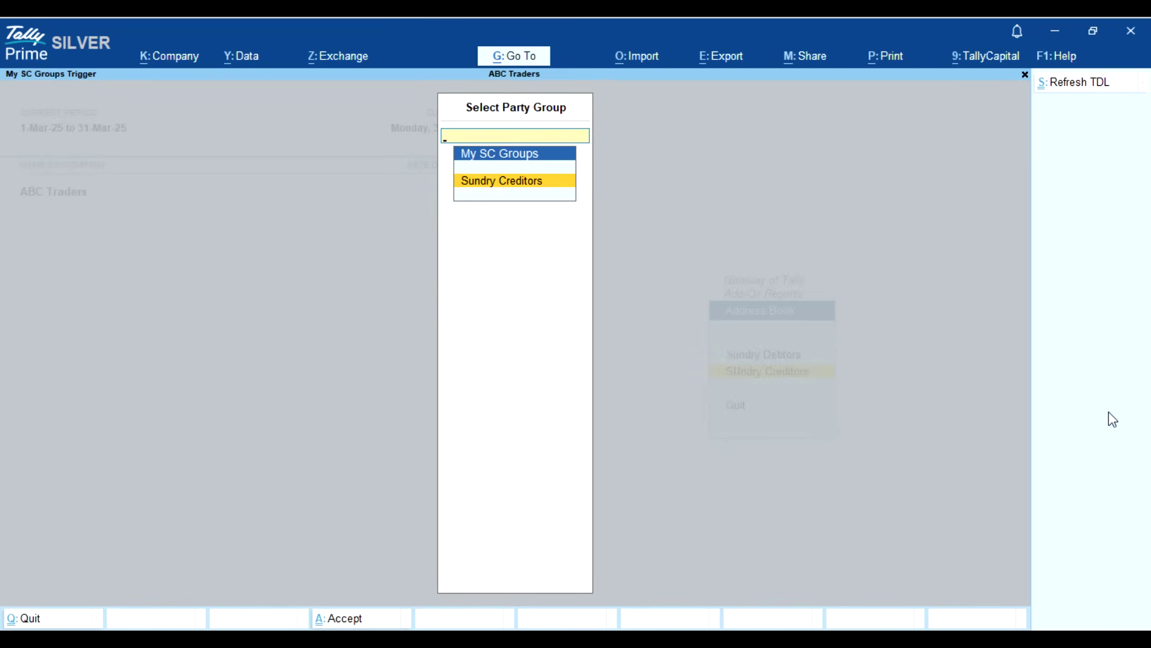
key("Return")
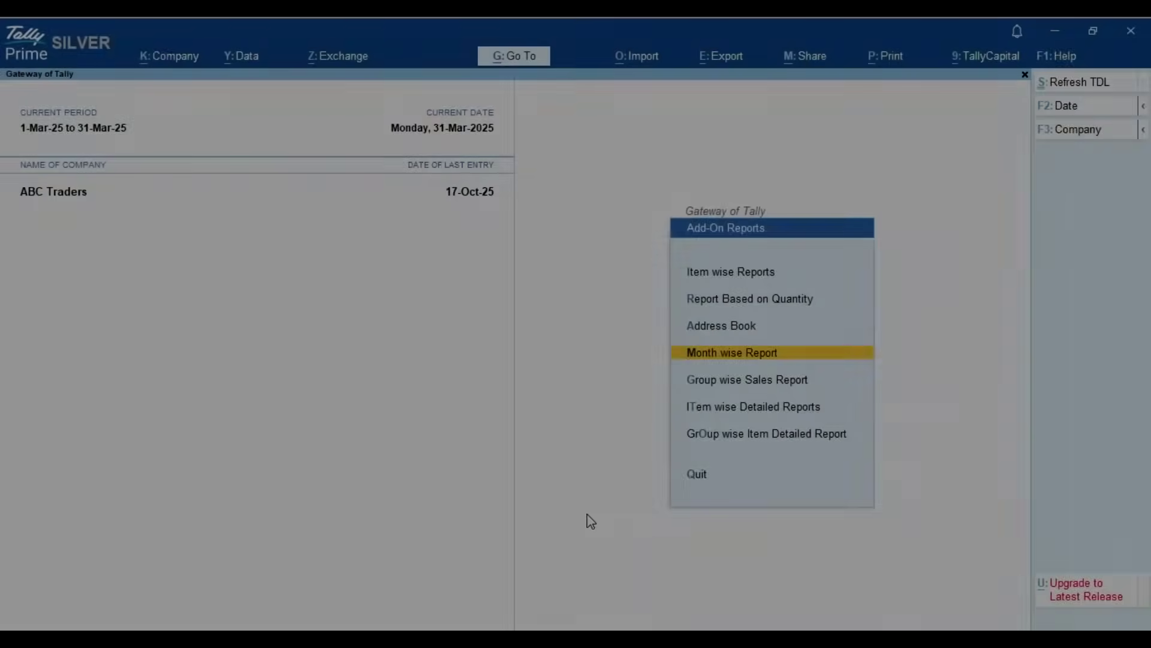
Step: Open the month-wise Sales Summary for the period 1-Apr-24 to 2-Dec-25
key("Return")
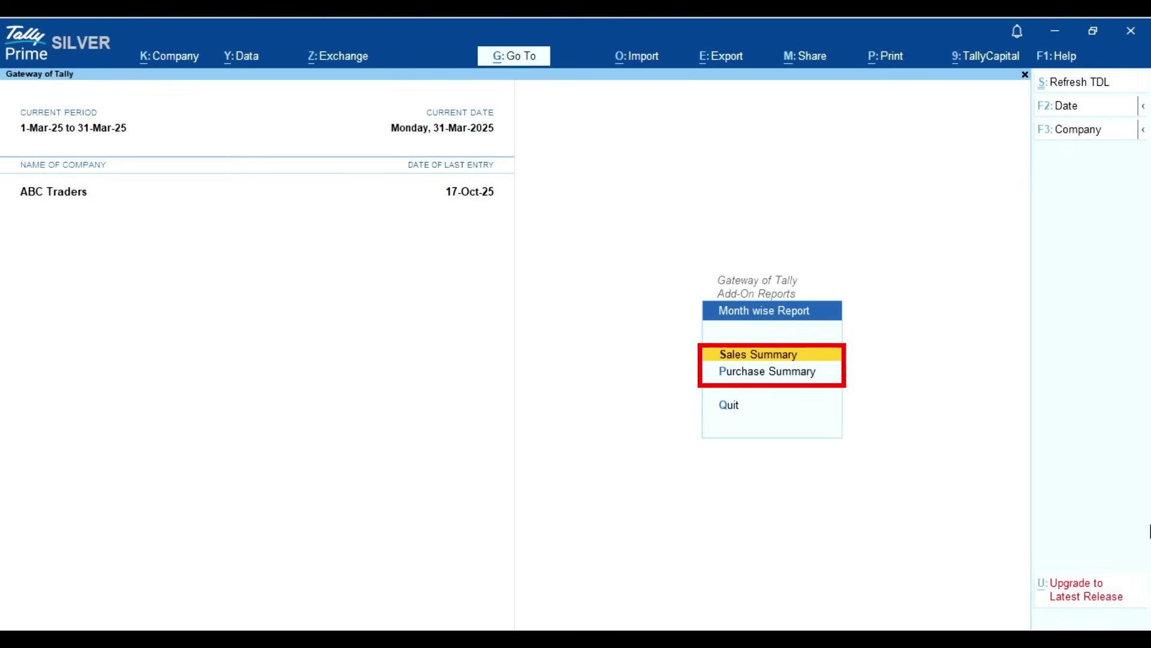
left_click(737, 356)
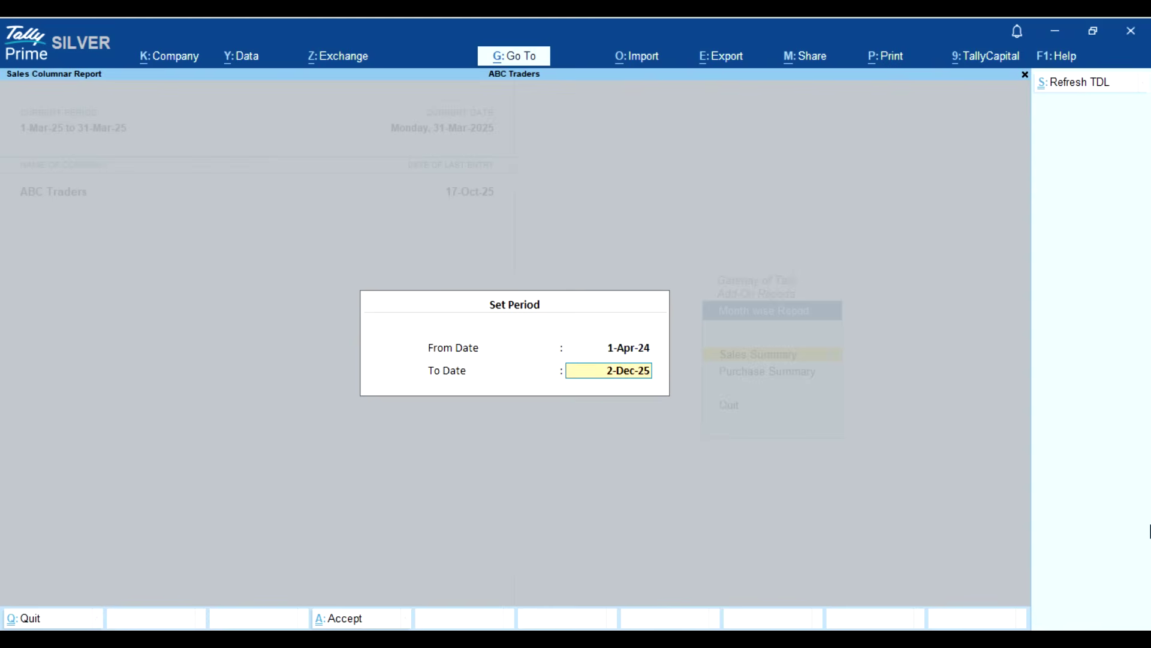
key("Return")
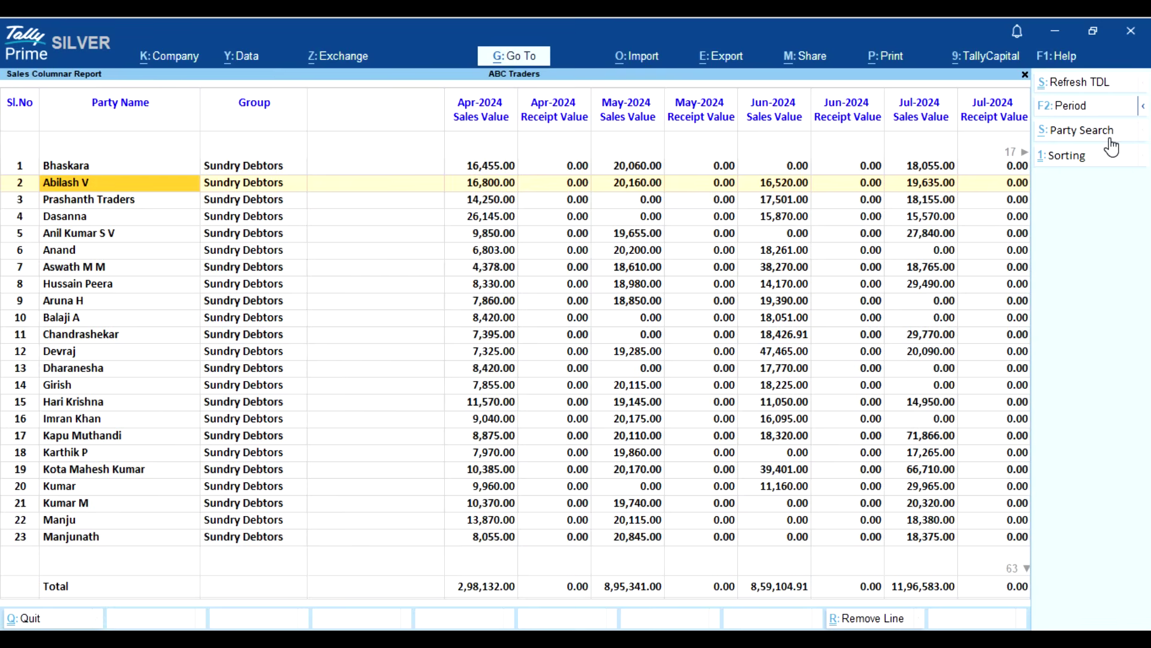
Step: Filter the month-wise sales report to the party Prashanth Traders
left_click(1067, 217)
type("Prashan")
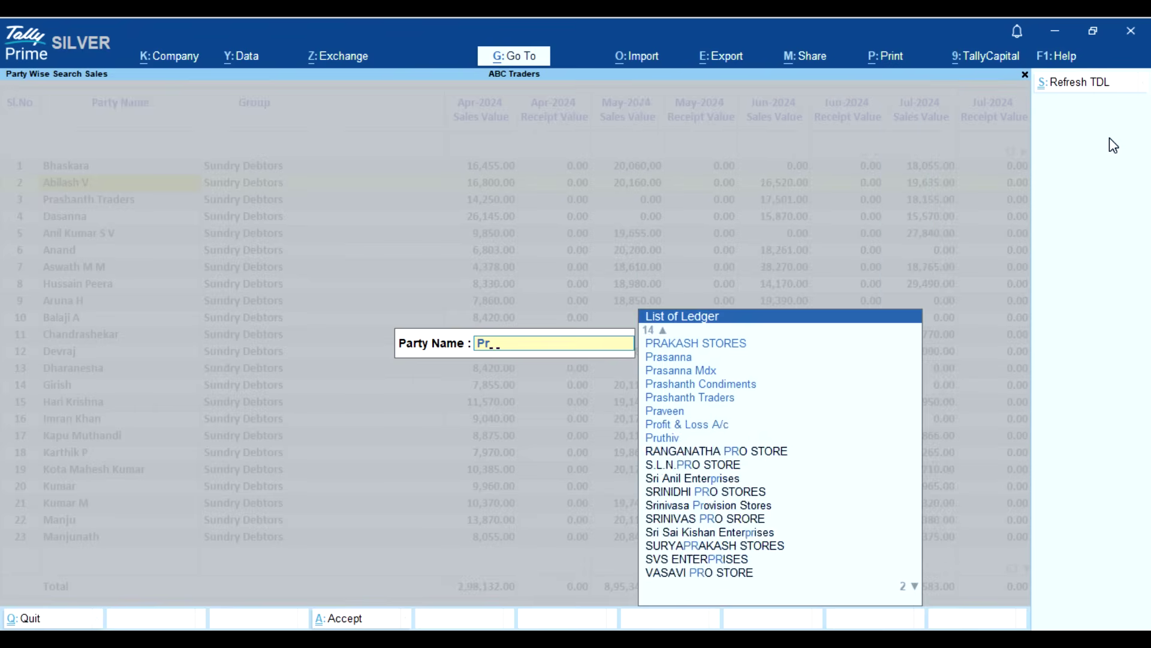
key("Down")
key("Down")
key("Return")
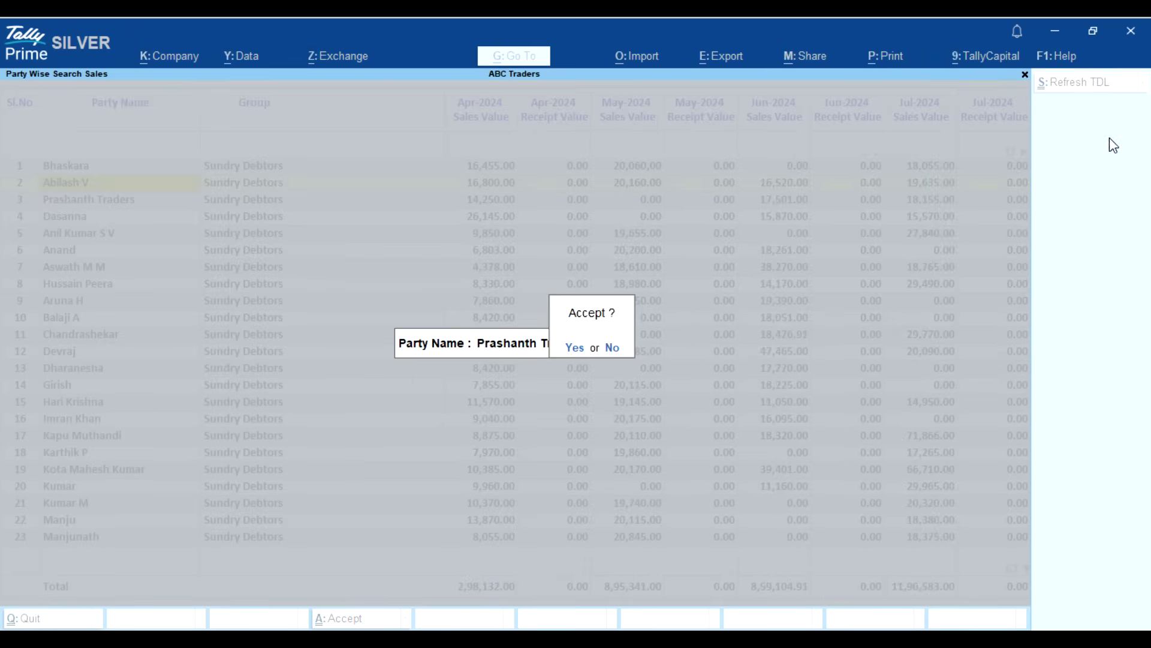
key("Return")
Step: Sort the sales report by party A to Z, then Z to A
left_click(1107, 160)
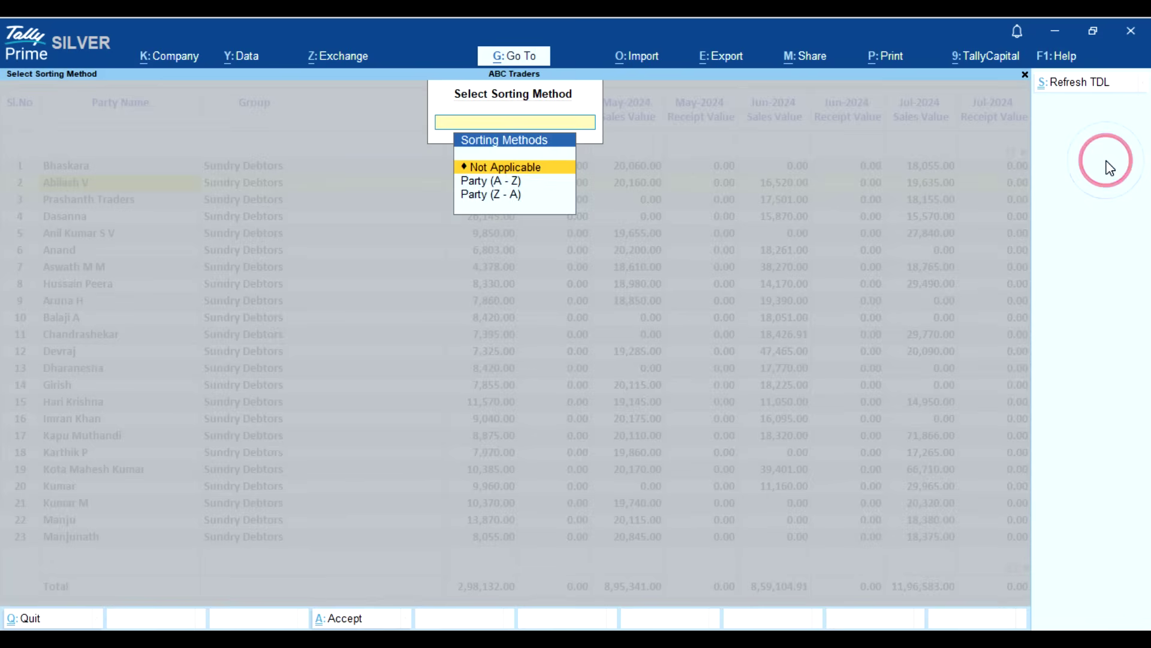
key("Down")
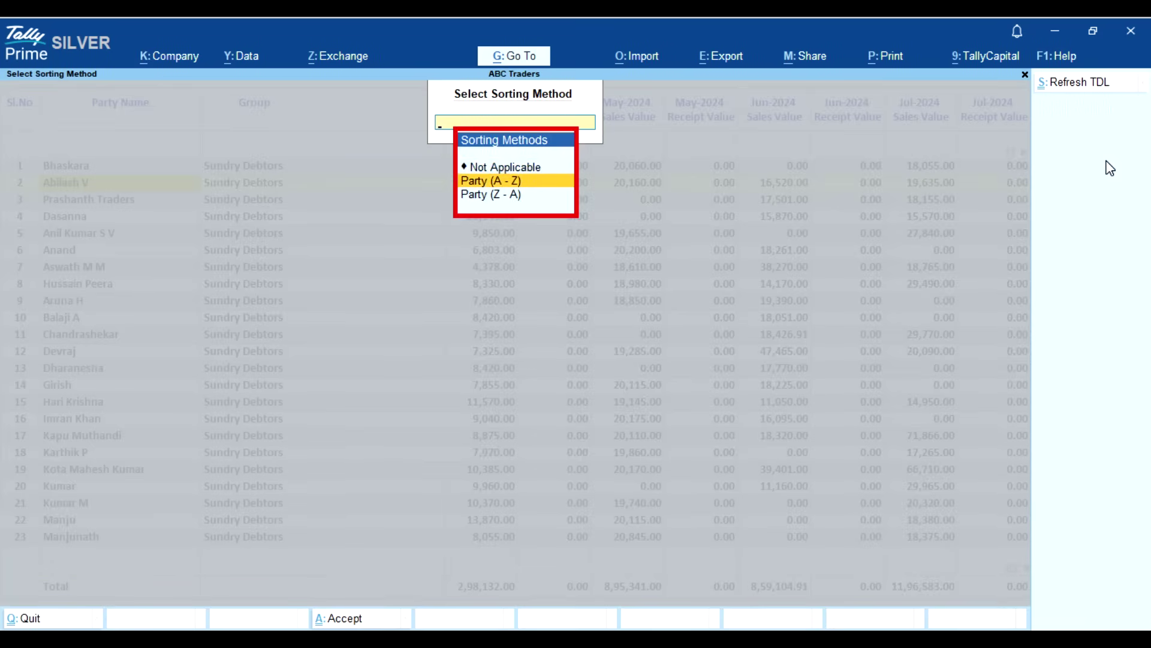
key("Return")
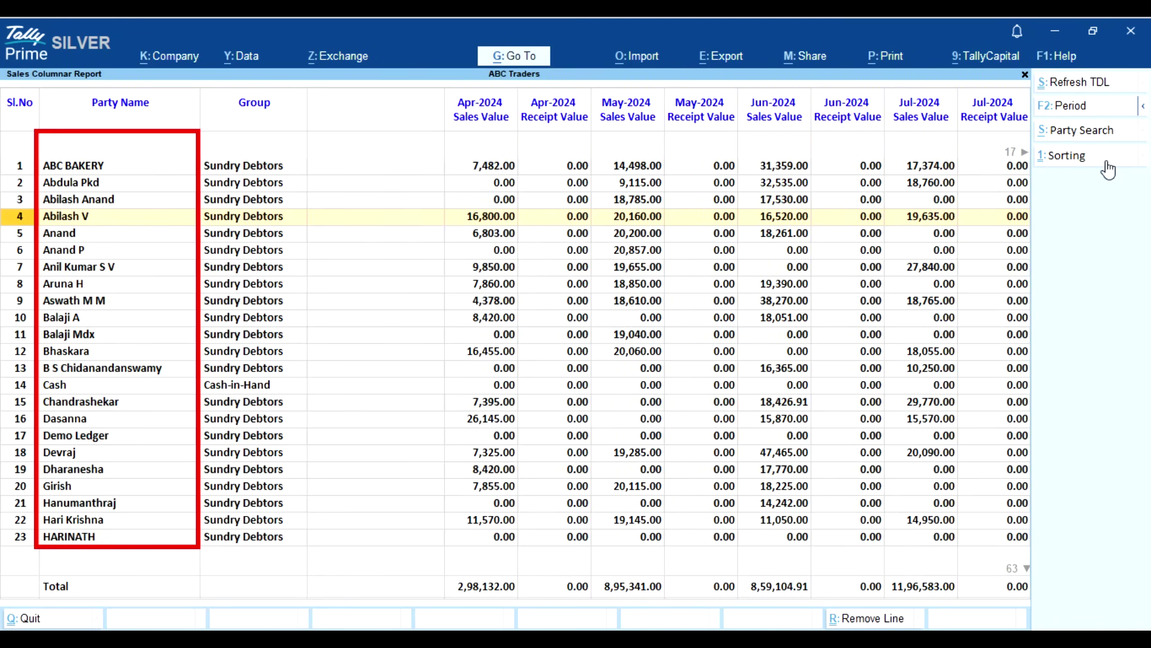
left_click(1107, 163)
key("Down")
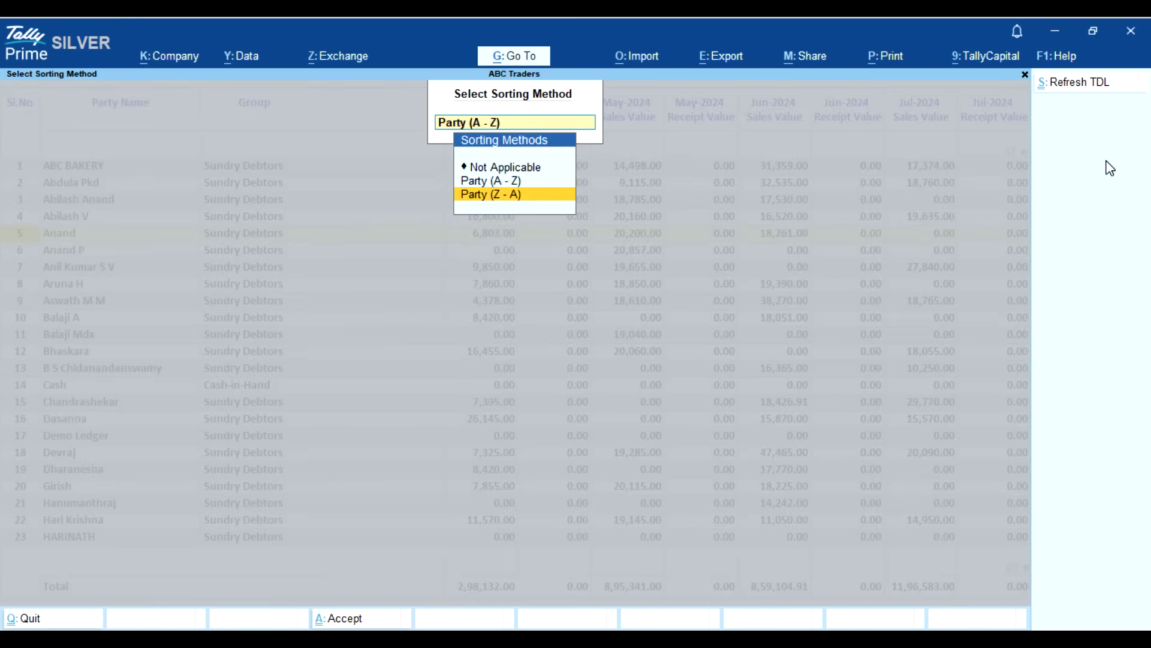
key("Return")
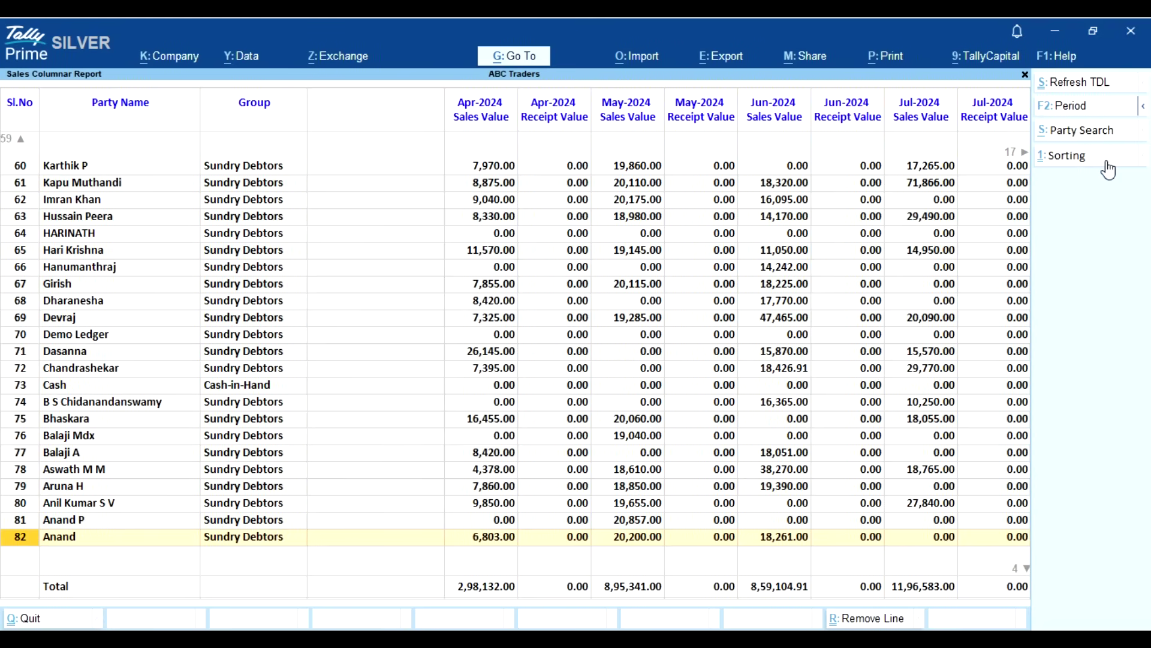
Step: Close the sales summary and open the month-wise Purchase Summary
key("Escape")
key("Down")
key("Return")
key("Return")
key("Return")
key("Return")
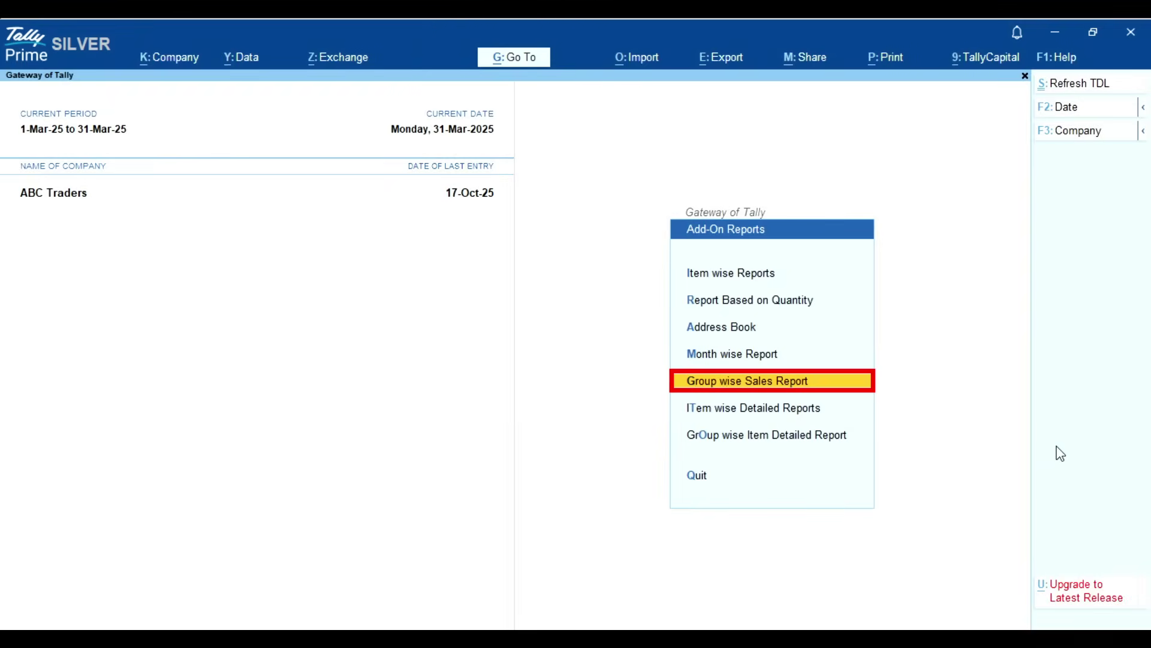
Step: Open the Group wise Sales Report for the Chips stock group and scroll its rows
key("Return")
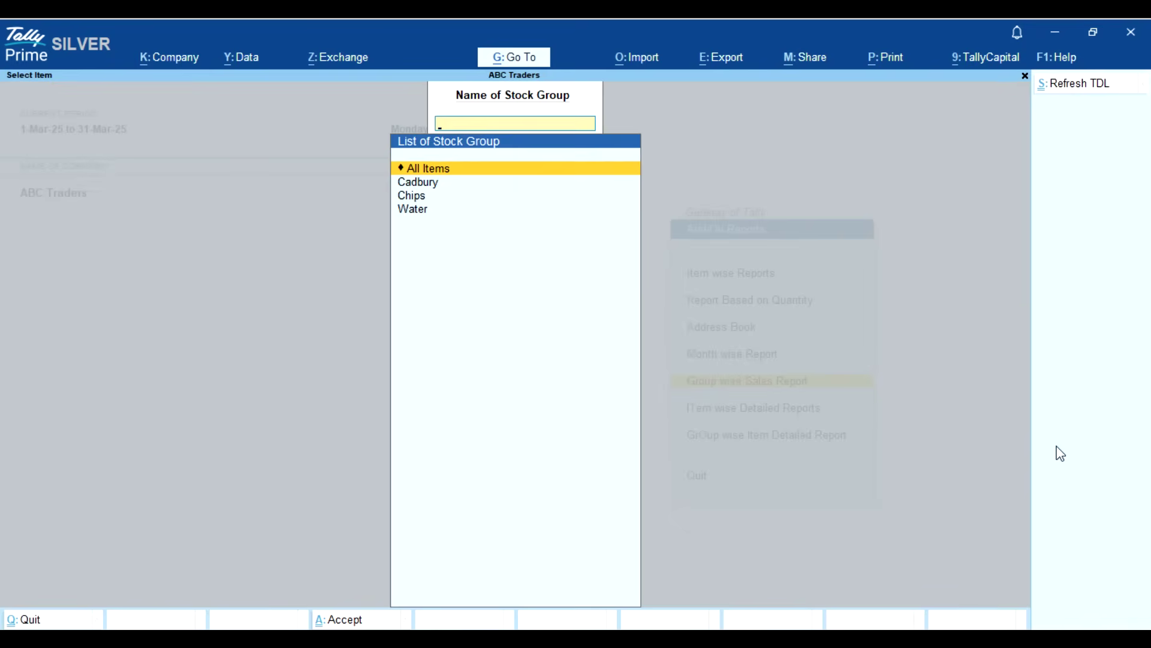
key("Down")
key("Down")
key("Return")
key("Down")
key("Down")
key("Down")
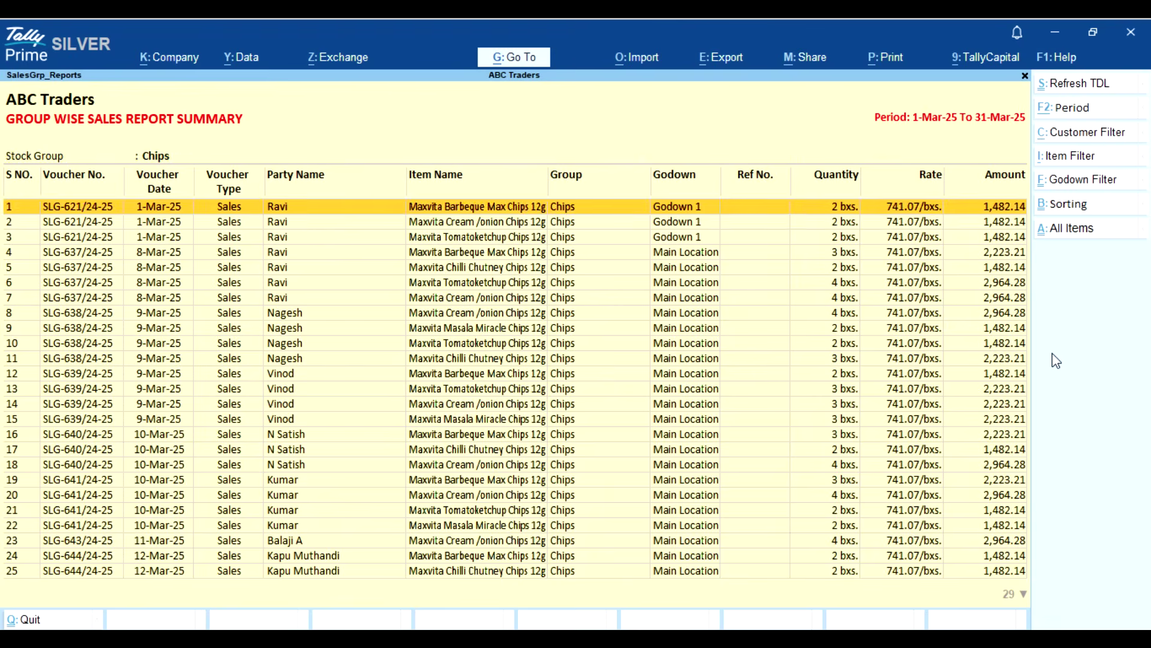
key("Down")
key("Down")
key("Down")
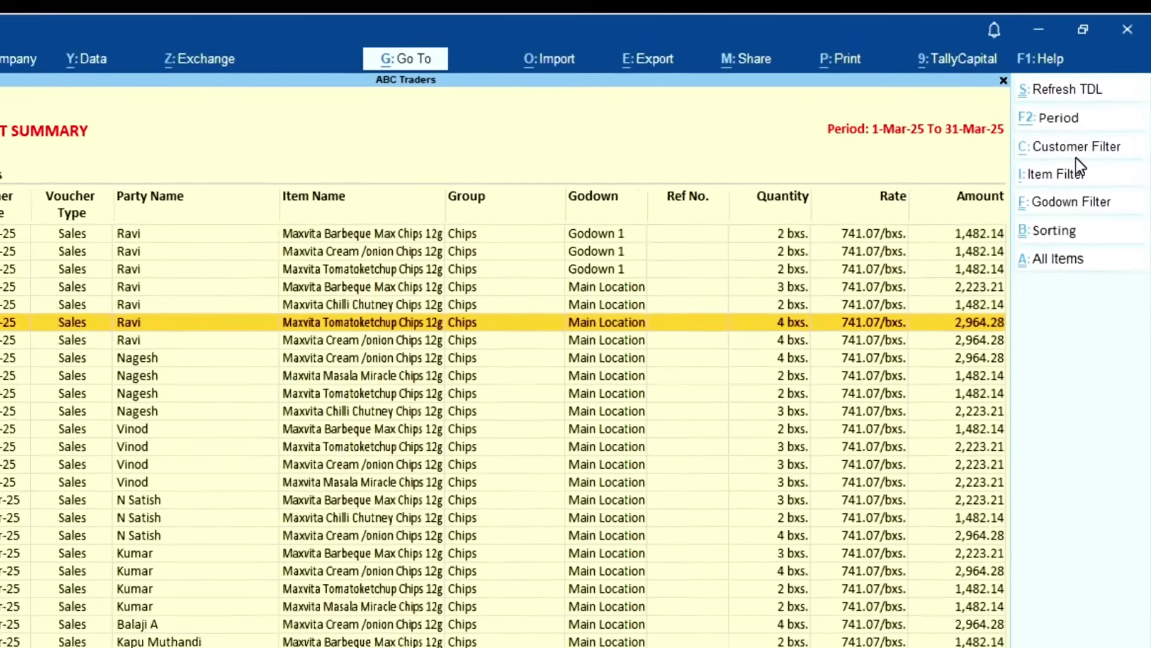
left_click(1023, 233)
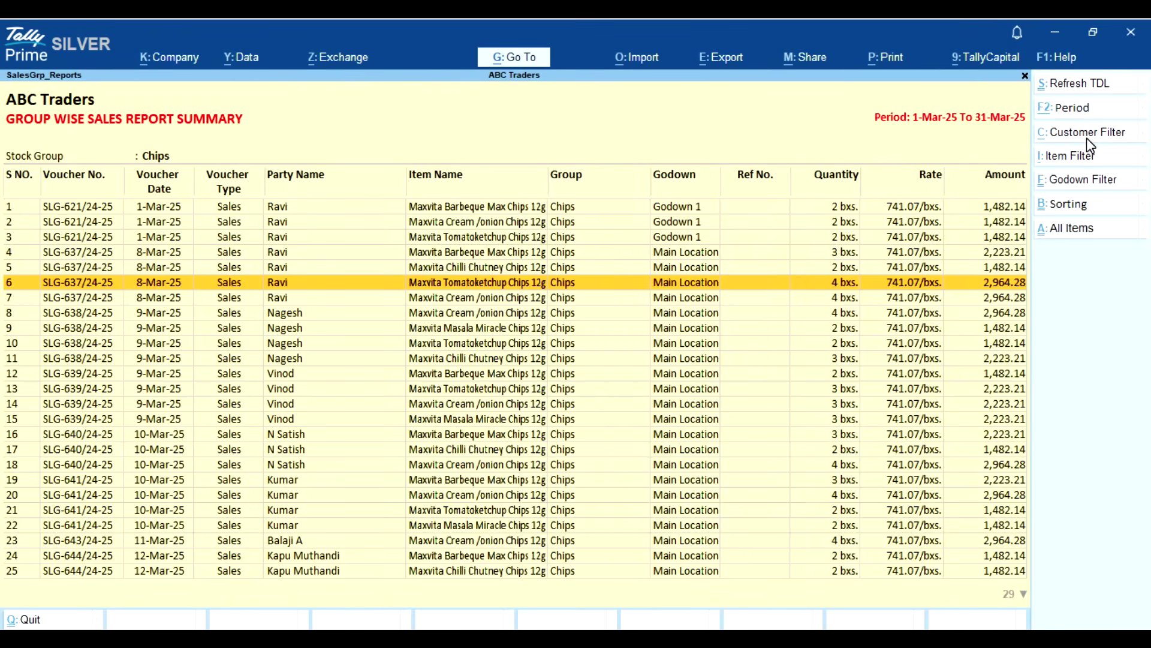
type("Rav")
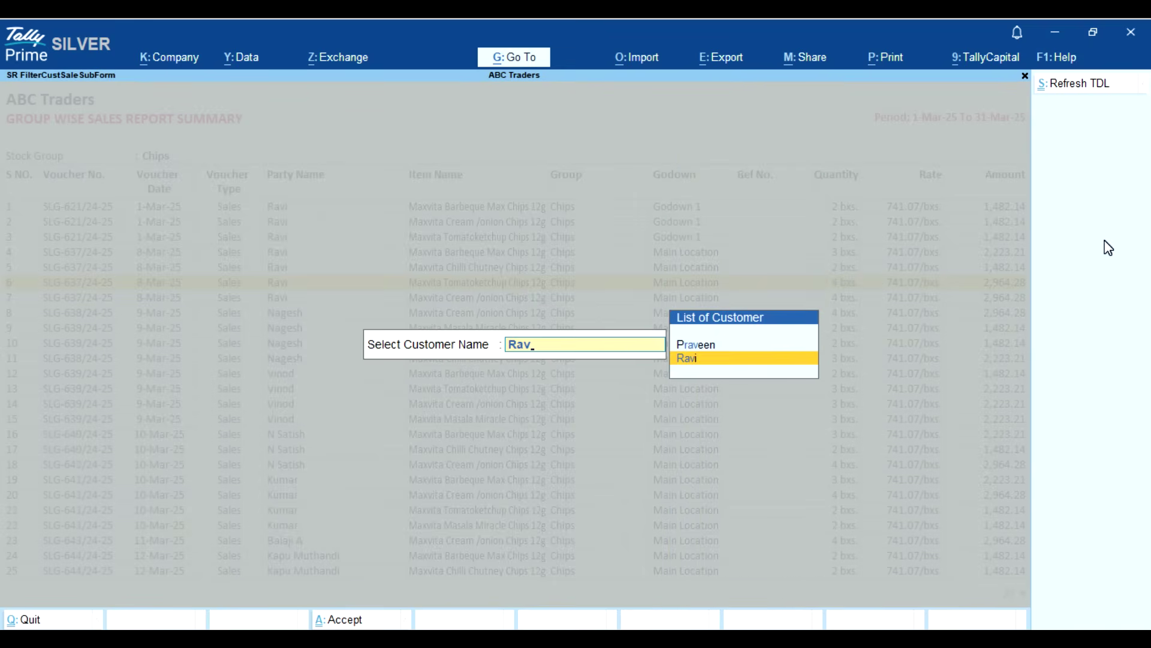
key("Return")
key("Return")
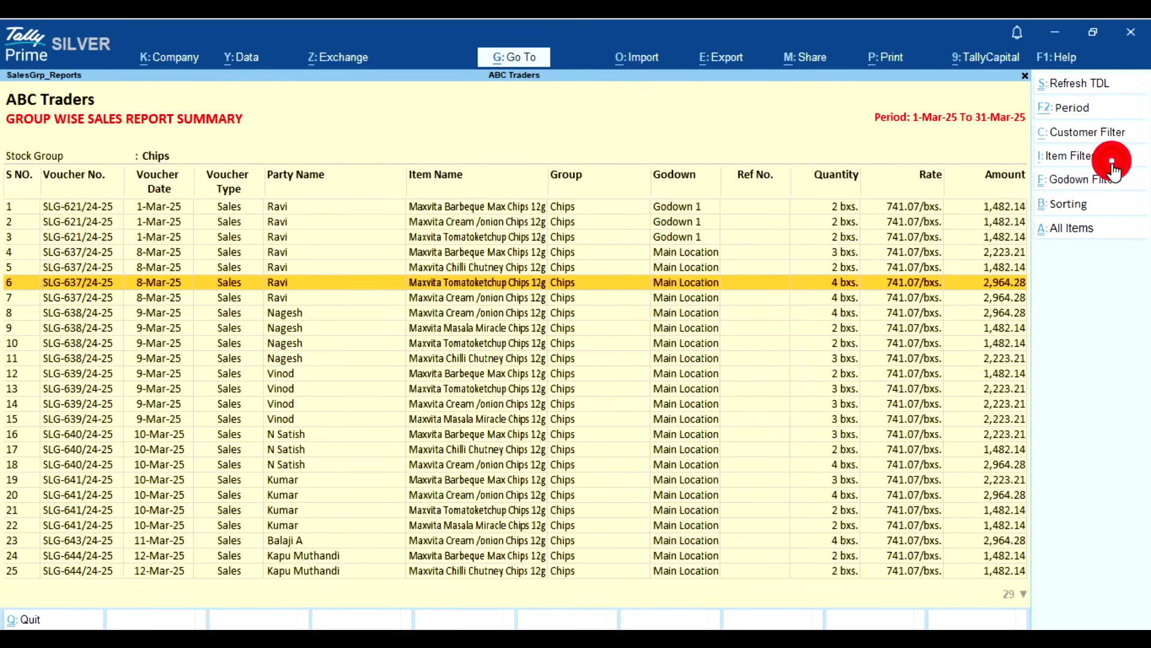
left_click(1116, 164)
type("m")
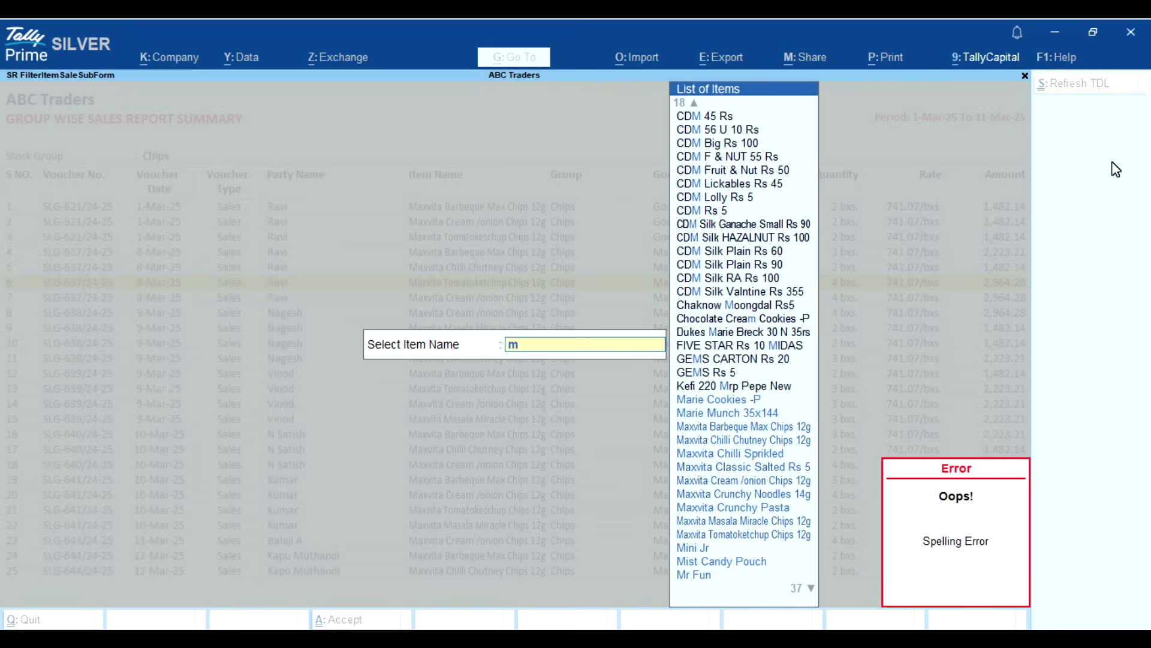
type("axvita")
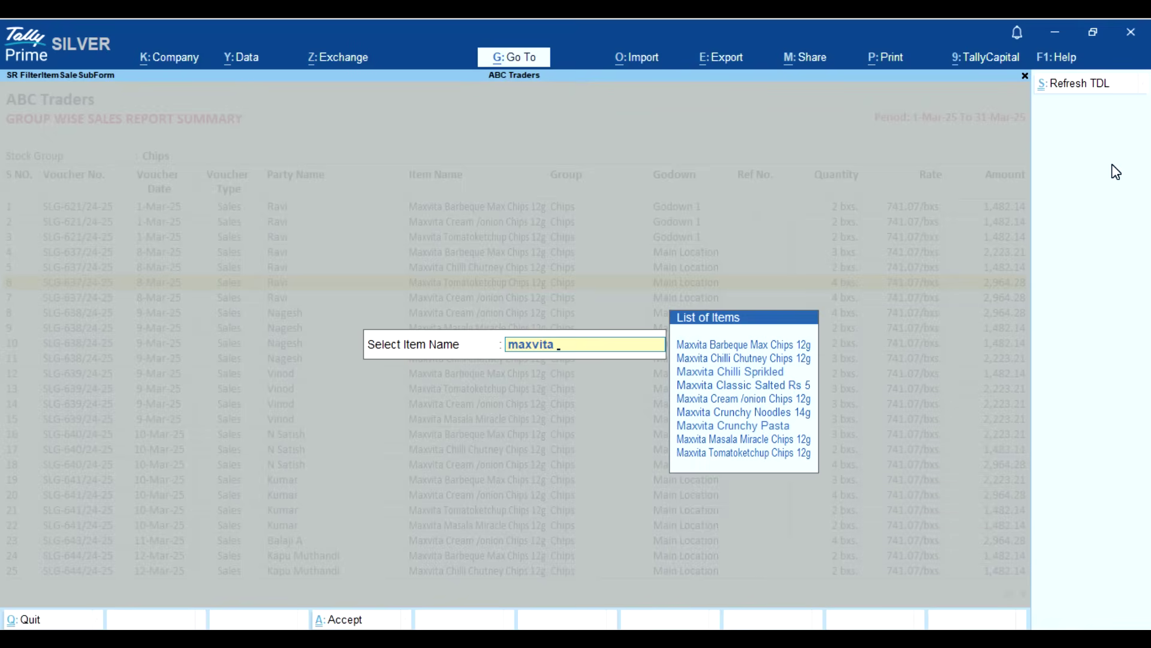
key("Return")
key("Return")
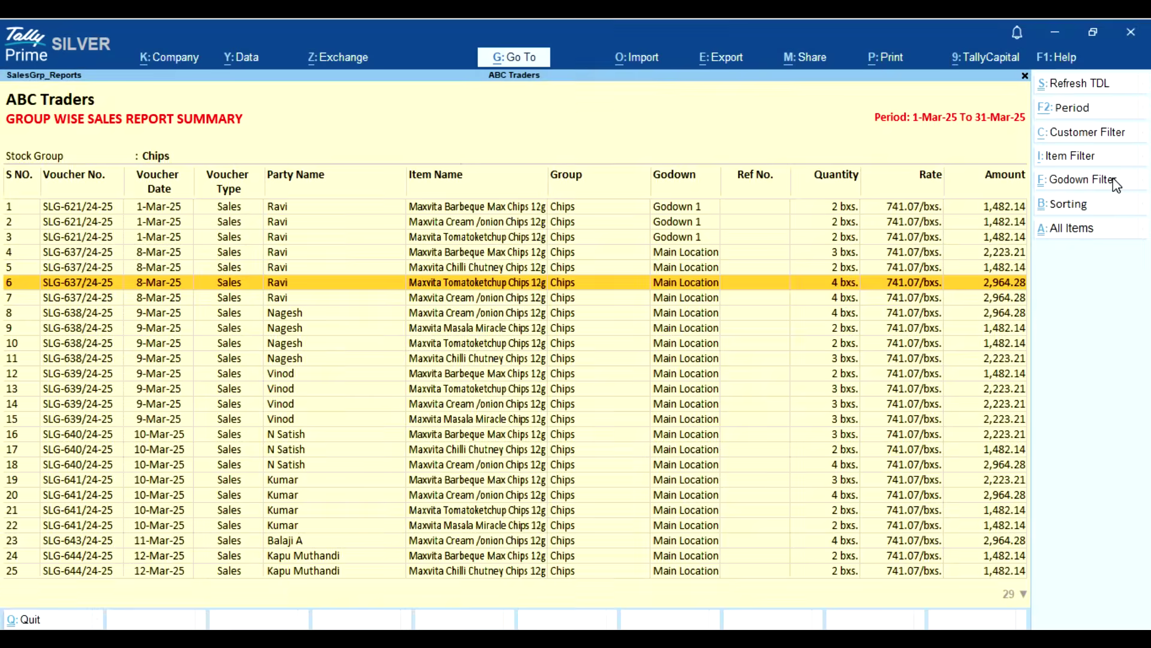
left_click(1117, 181)
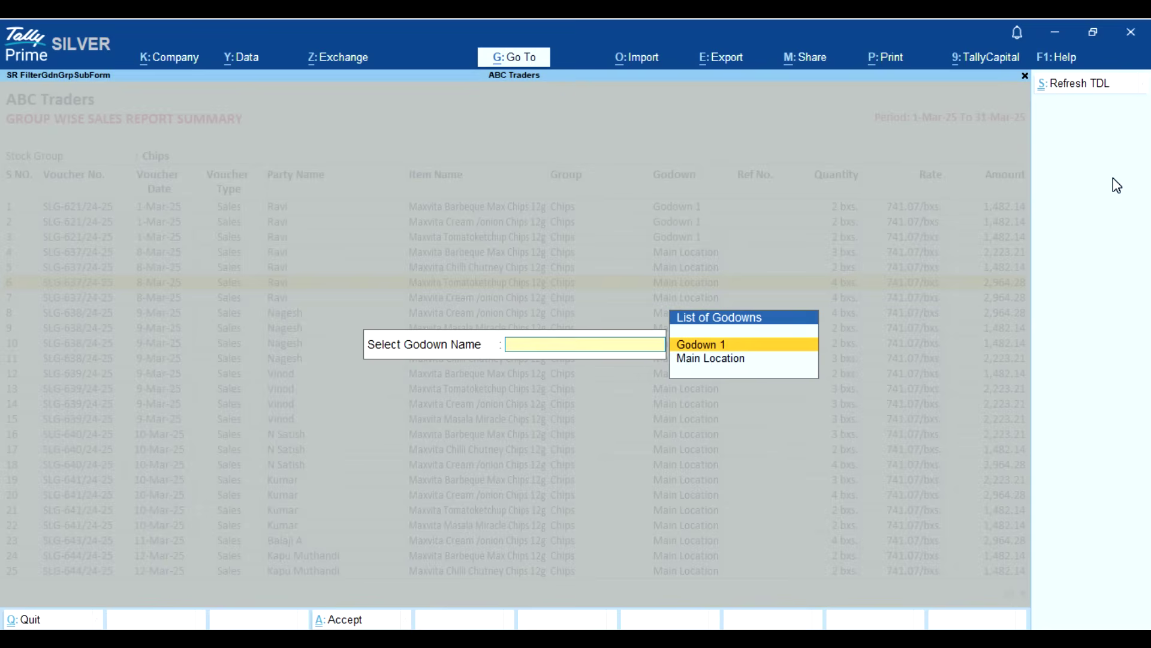
key("Return")
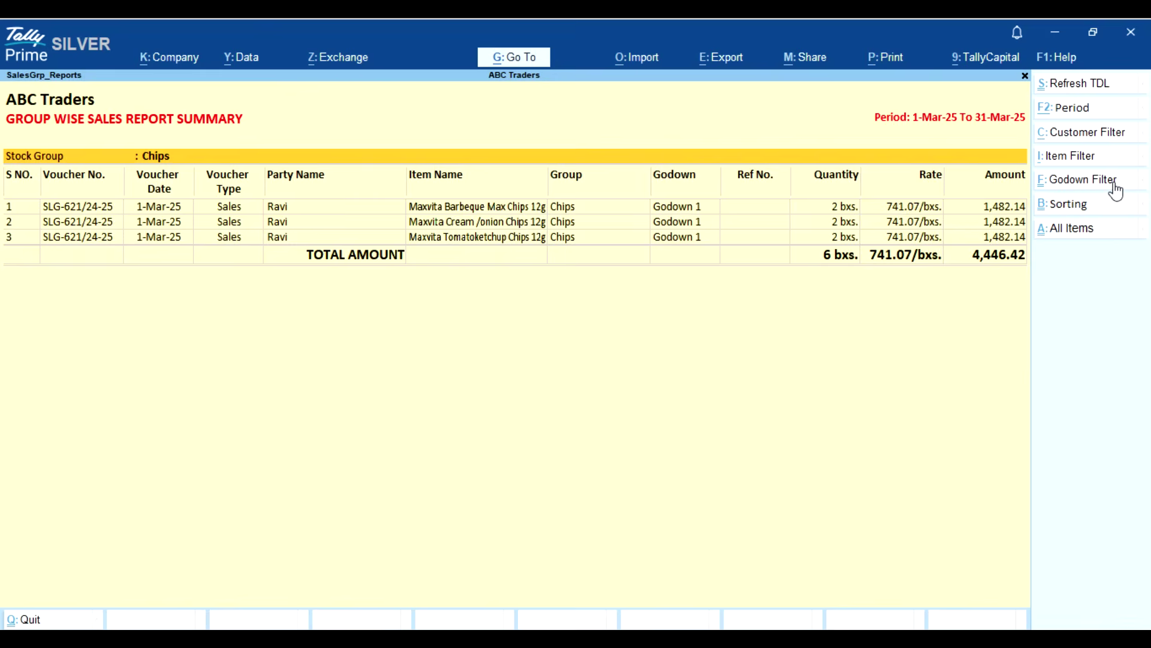
Step: Show all Chips transactions sorted by quantity in decreasing order
left_click(1109, 223)
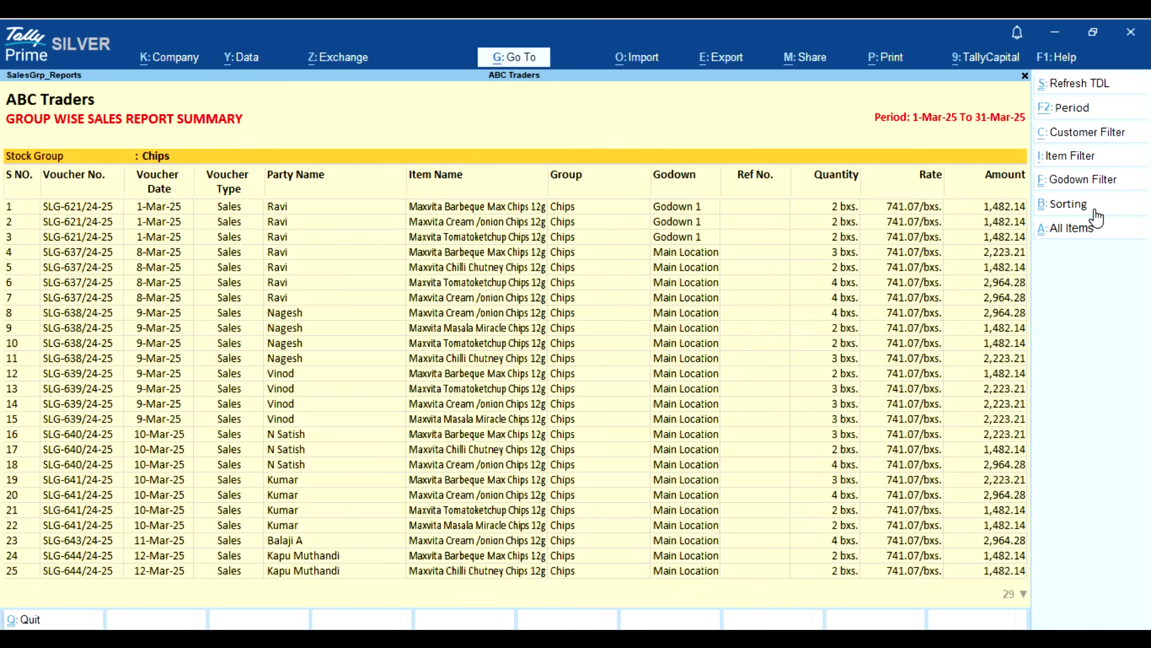
left_click(1095, 208)
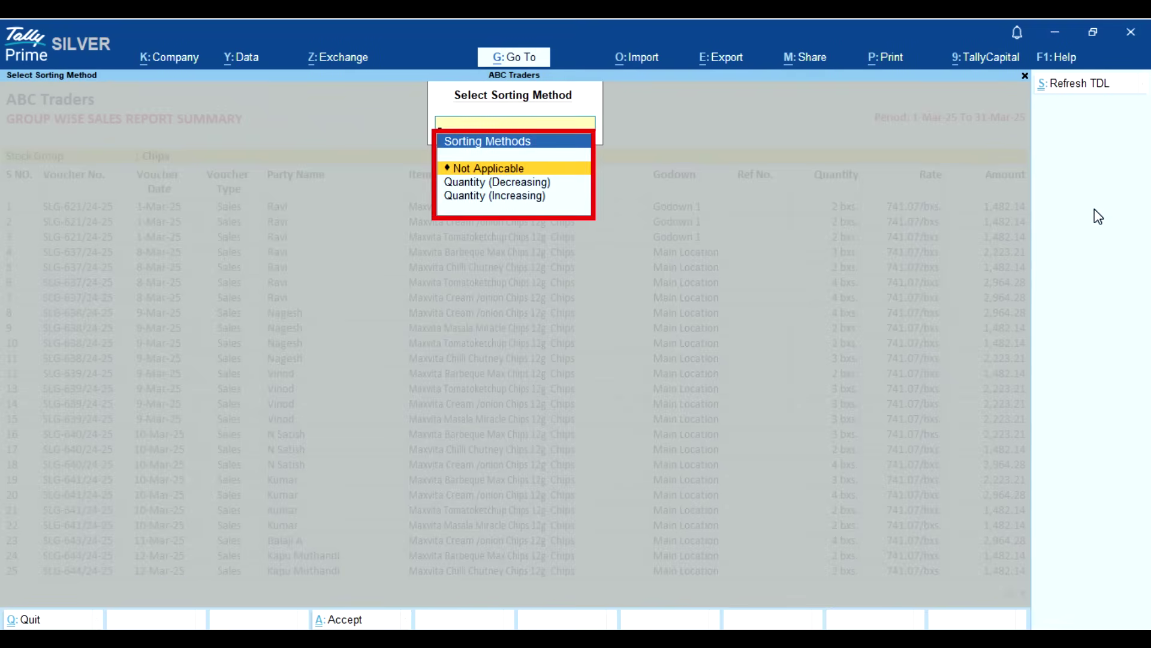
key("Down")
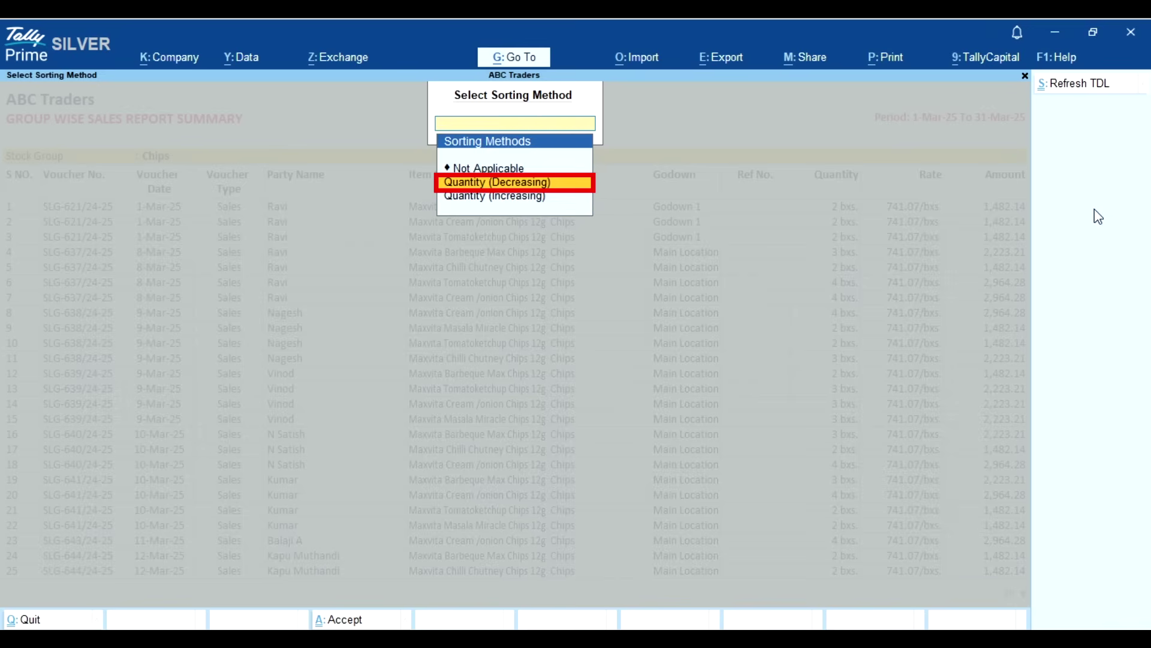
key("Return")
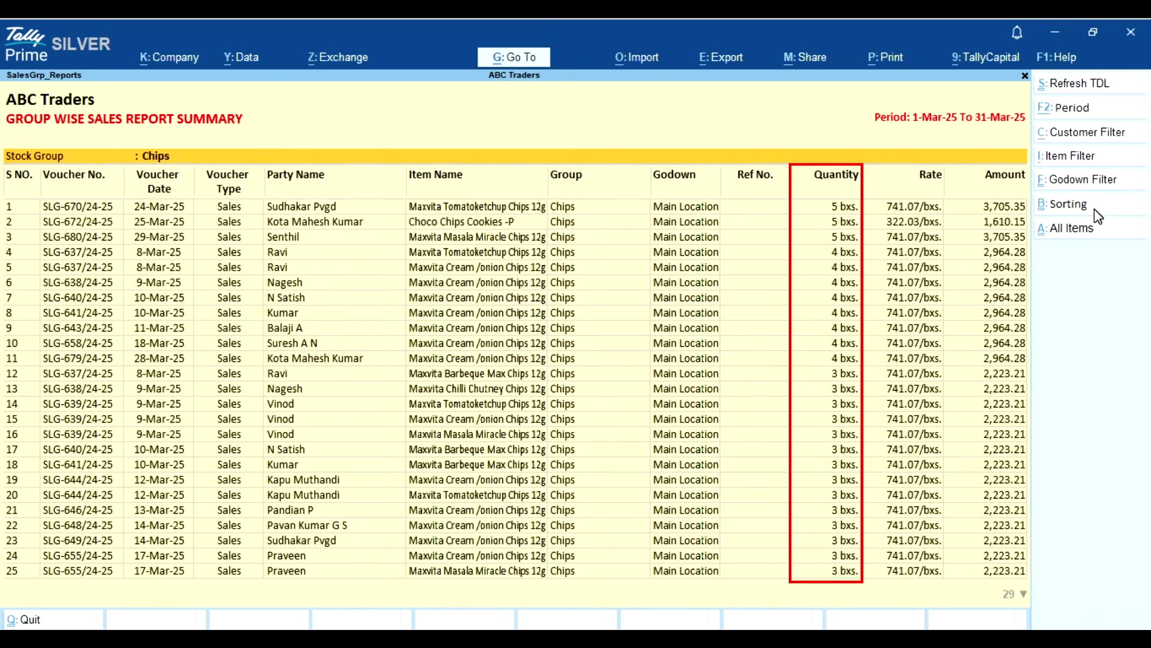
Step: Re-sort the Chips report by quantity in increasing order and reset it to all items
left_click(1095, 208)
key("Return")
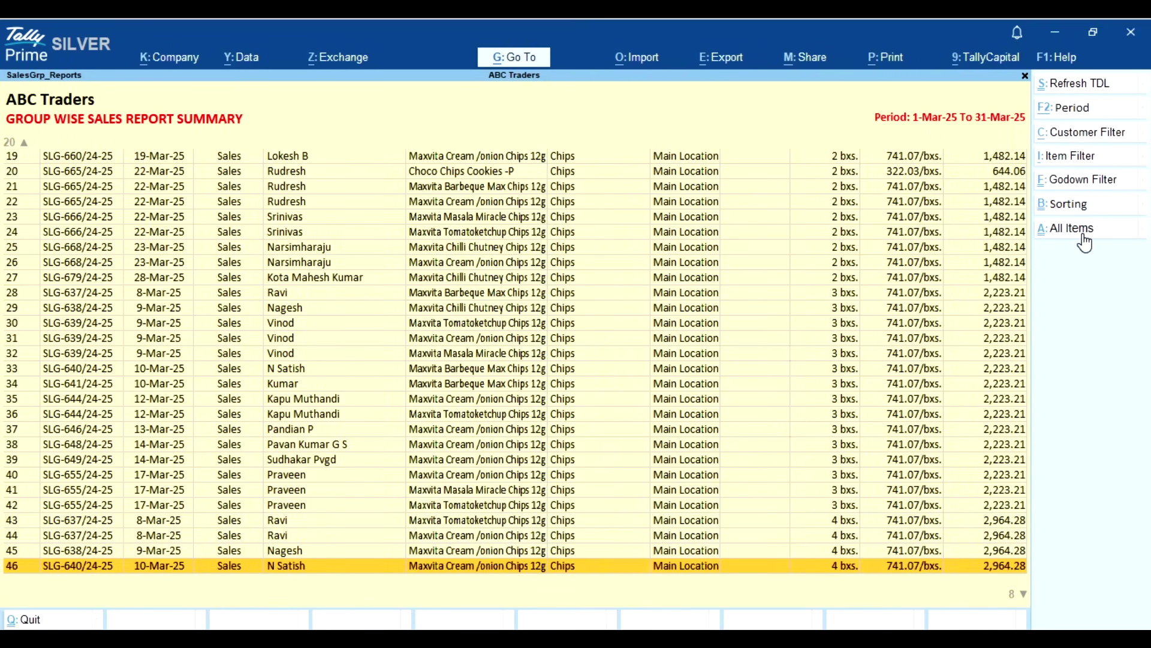
left_click(1081, 231)
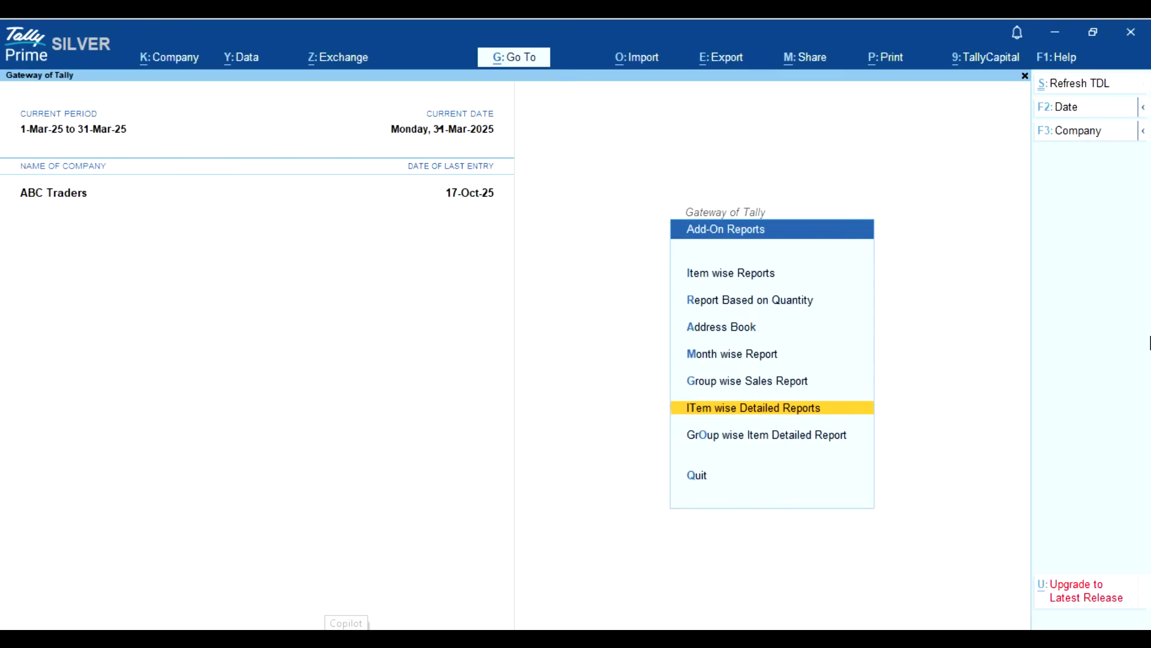
key("Return")
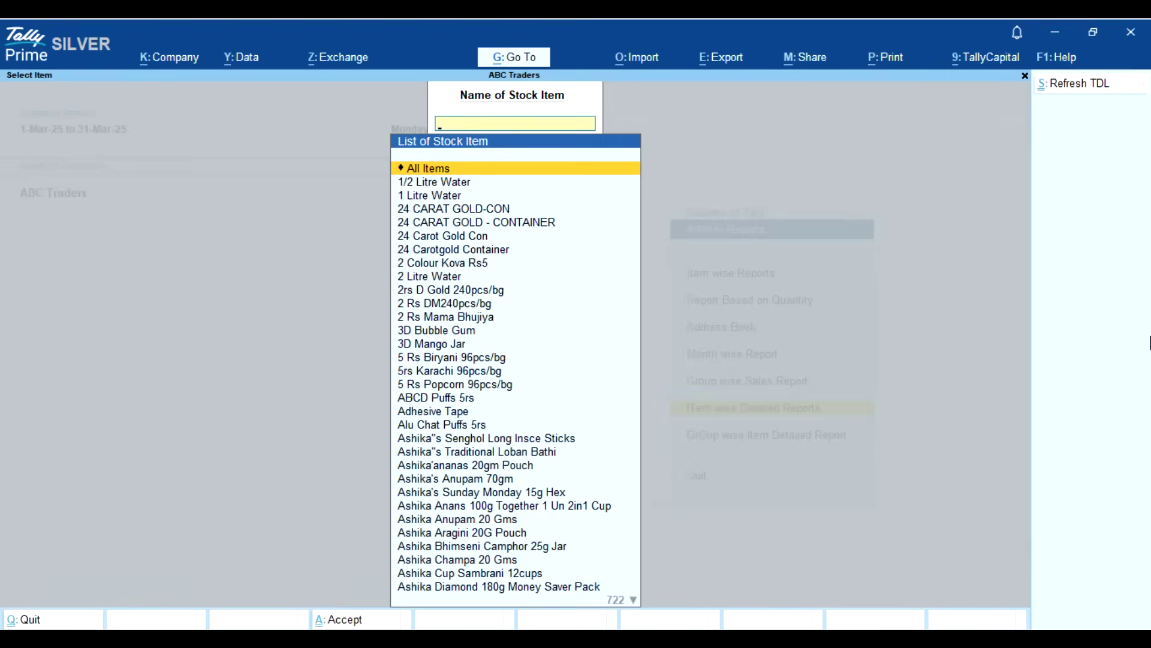
type("C")
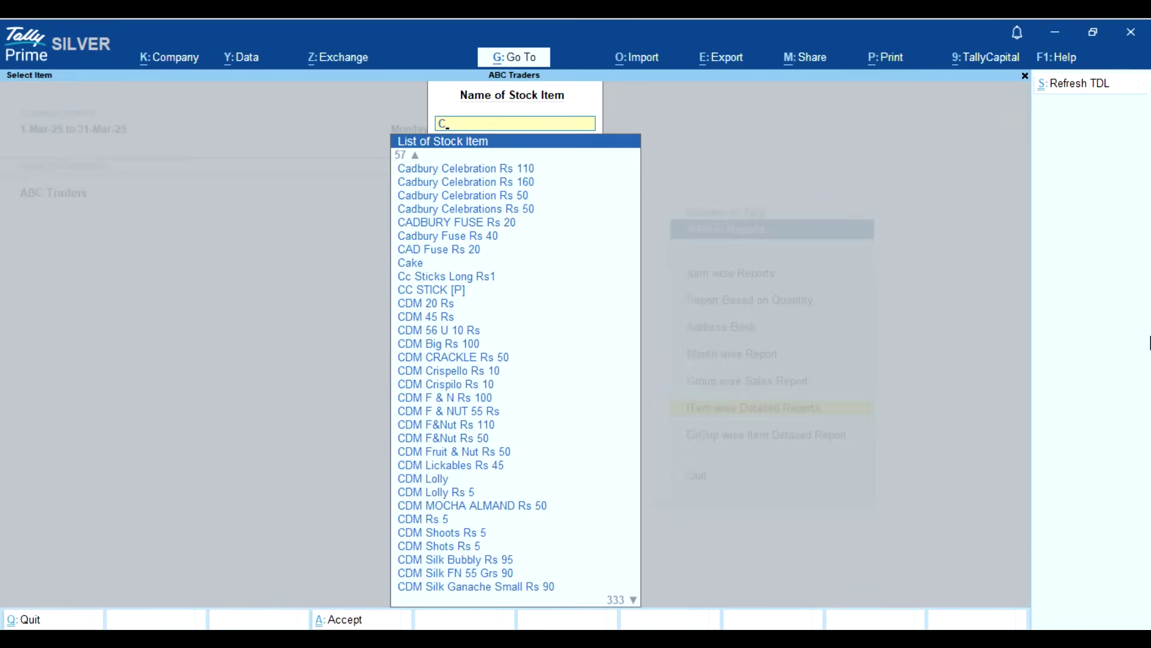
type("dm")
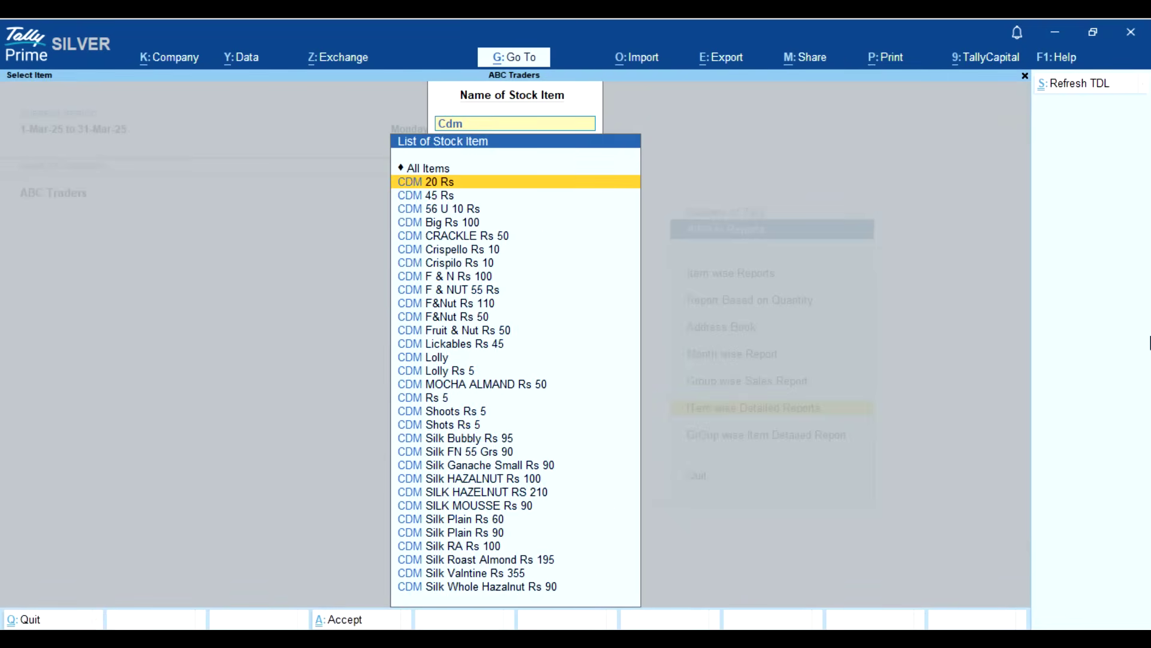
key("Return")
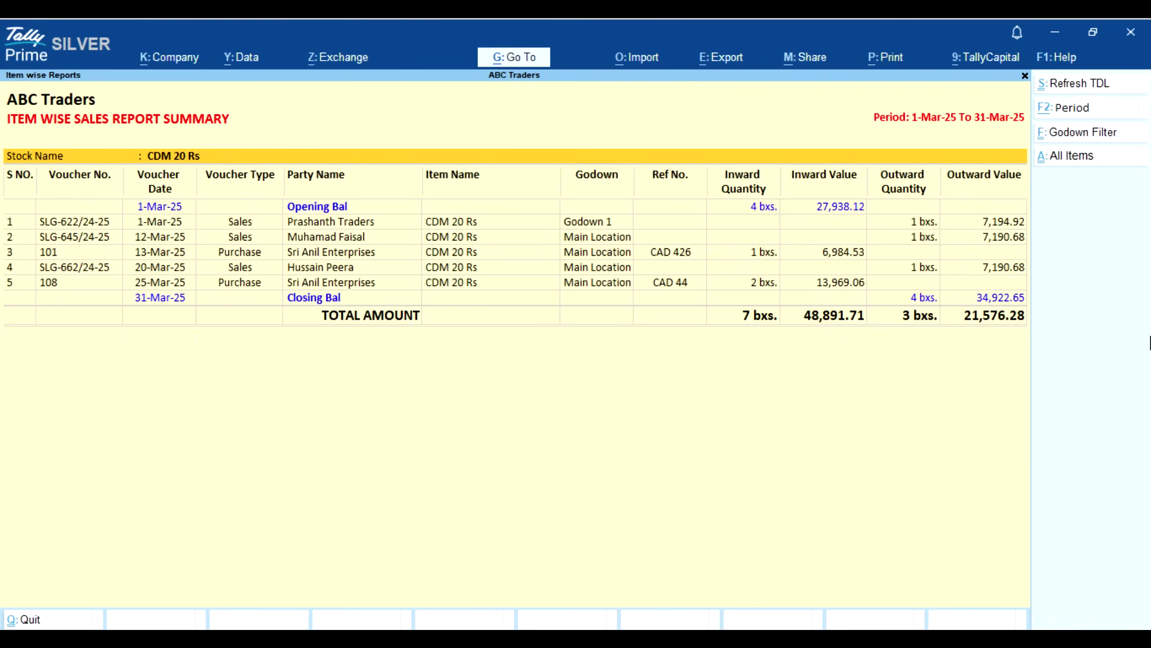
key("Down")
key("Down")
key("Down")
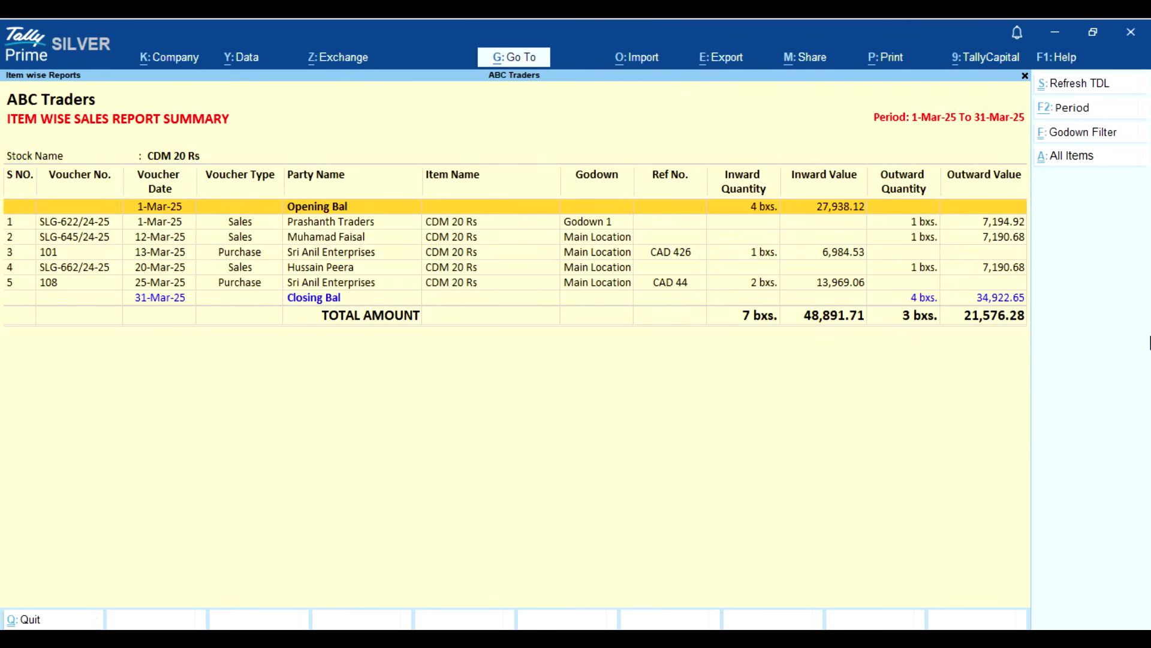
key("Down")
key("Down")
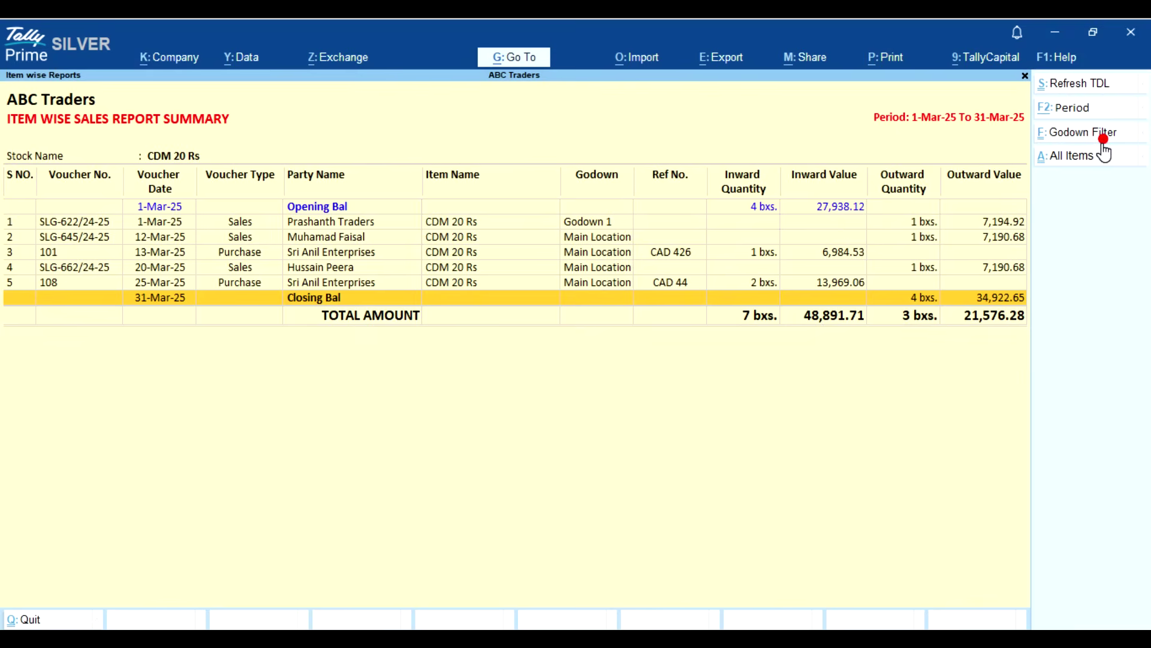
left_click(1104, 139)
key("Return")
key("Return")
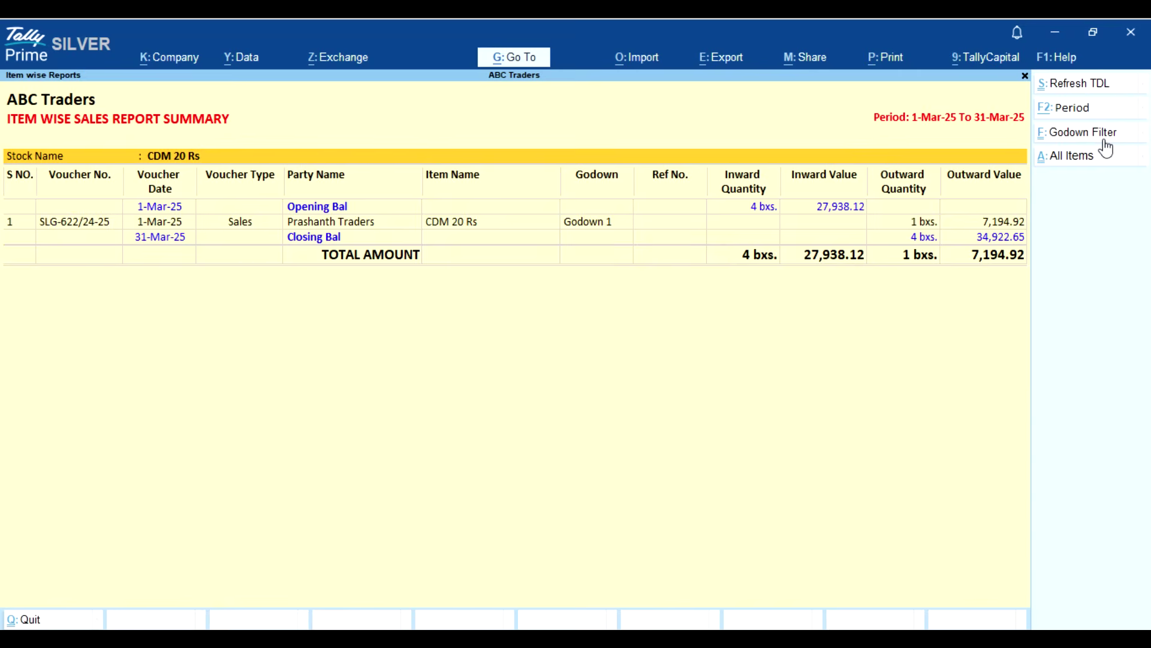
left_click(1103, 160)
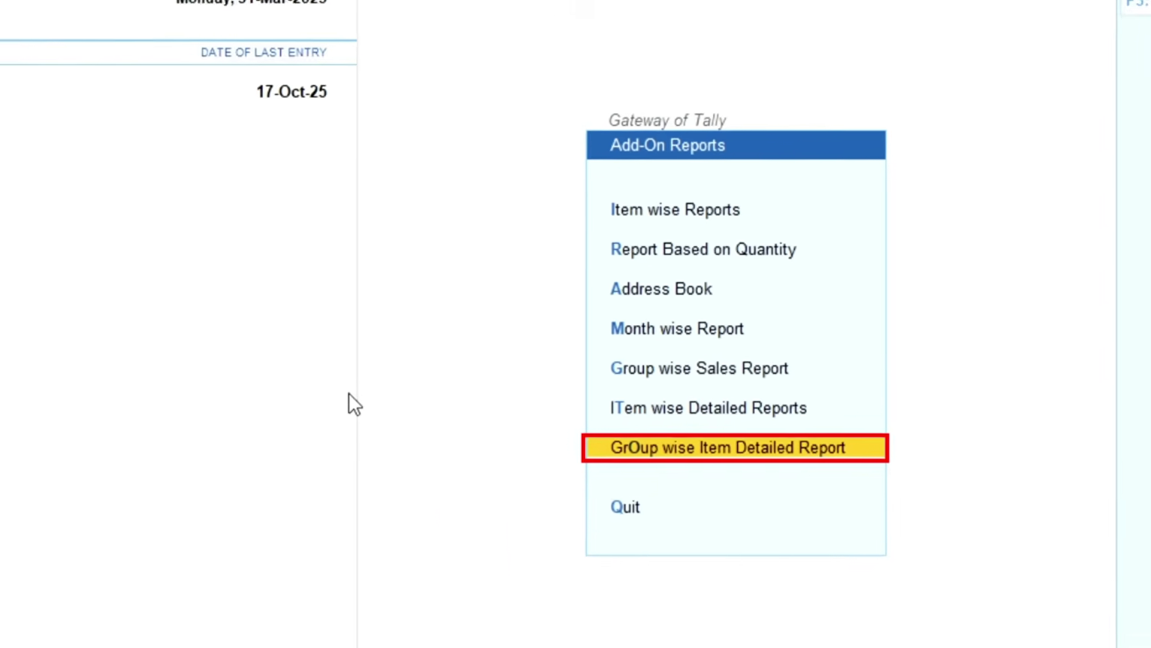
Step: Load the Group Wise Item Detailed Report for the Cadbury stock group and move to the CDM 20 Rs purchase row
key("Return")
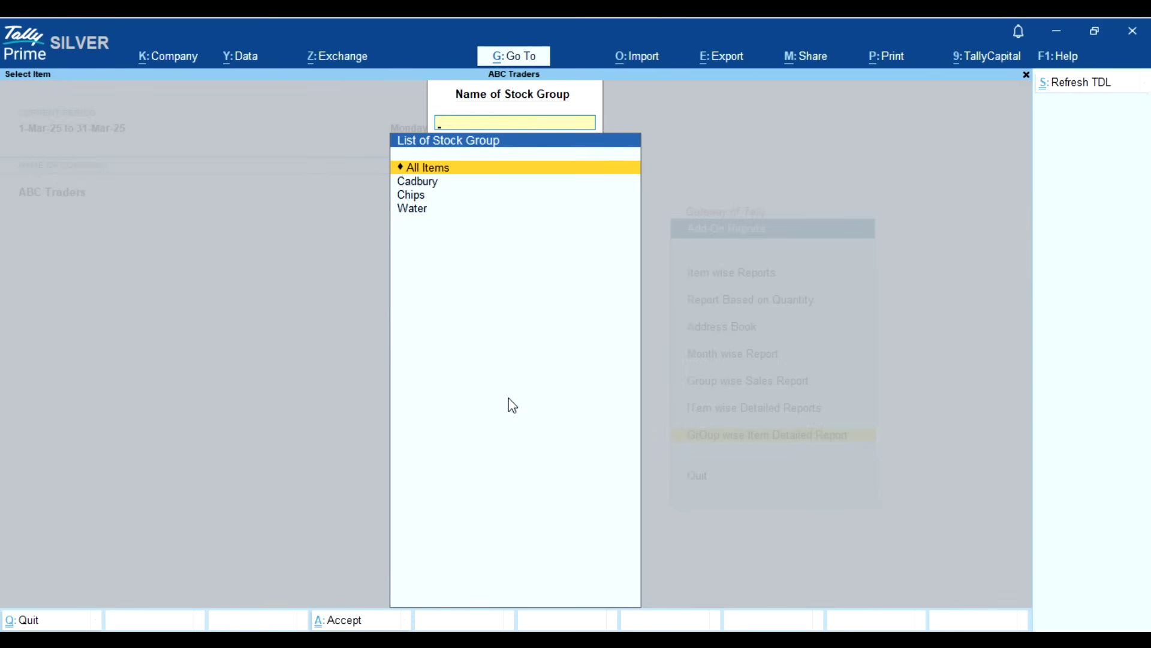
key("Down")
key("Return")
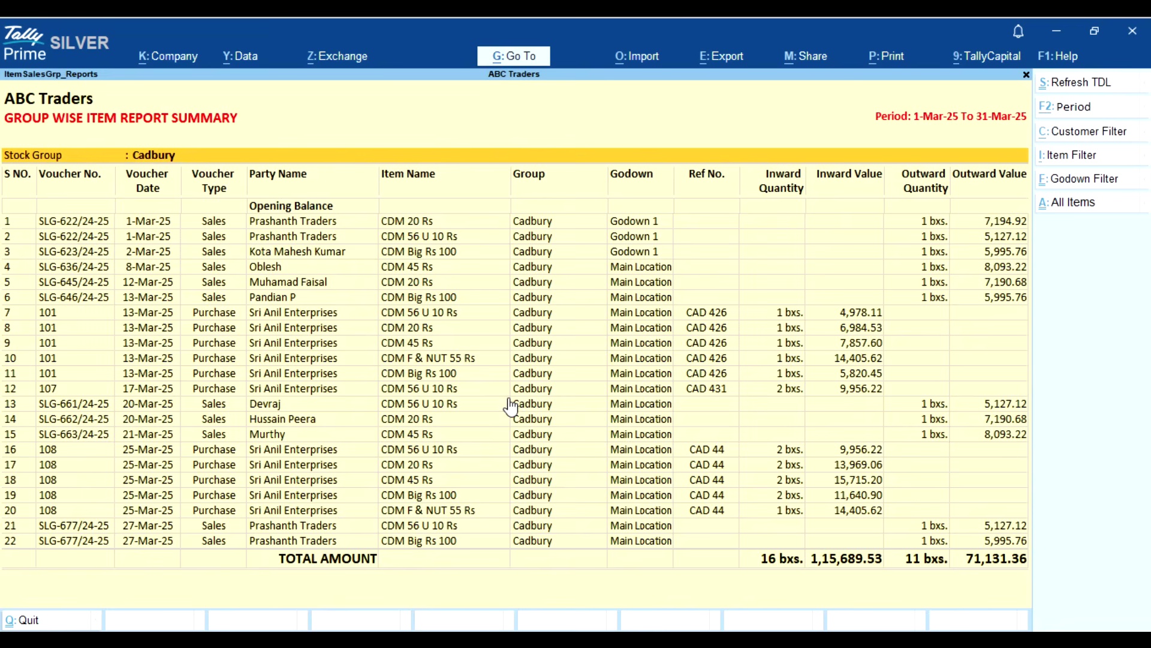
key("Down")
key("Down")
key("Down")
key("Down")
key("Down")
key("Down")
key("Down")
key("Down")
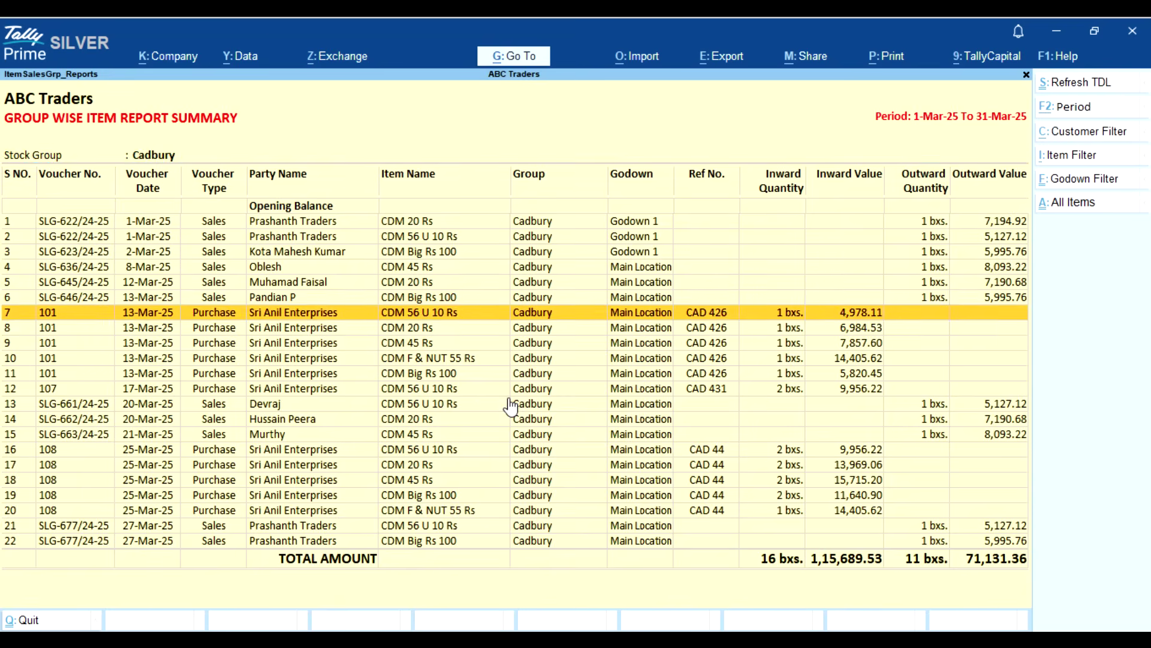
key("Down")
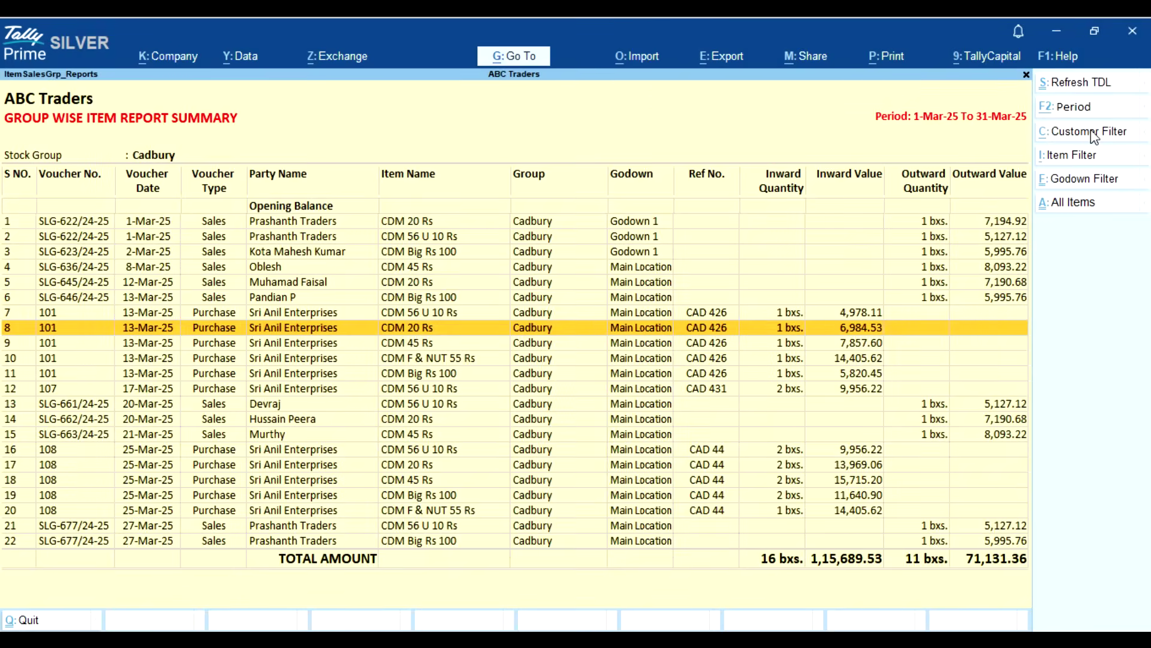
Step: Filter the Cadbury report by a selected customer
left_click(1092, 130)
type("PRASHA")
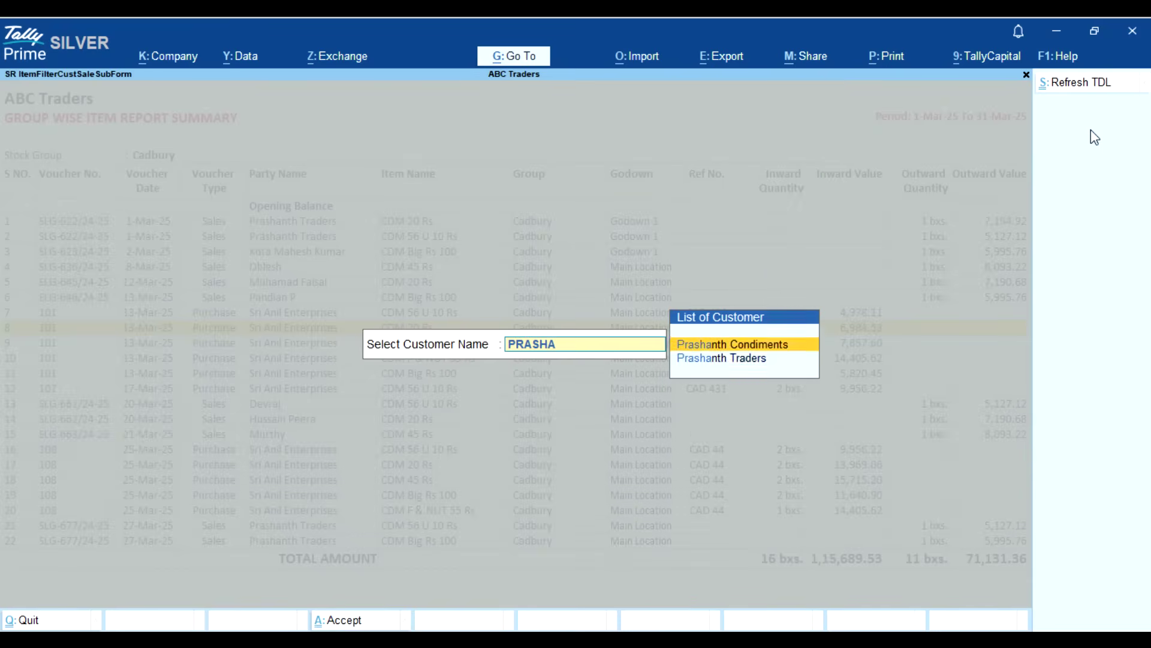
key("Down")
key("Return")
key("Return")
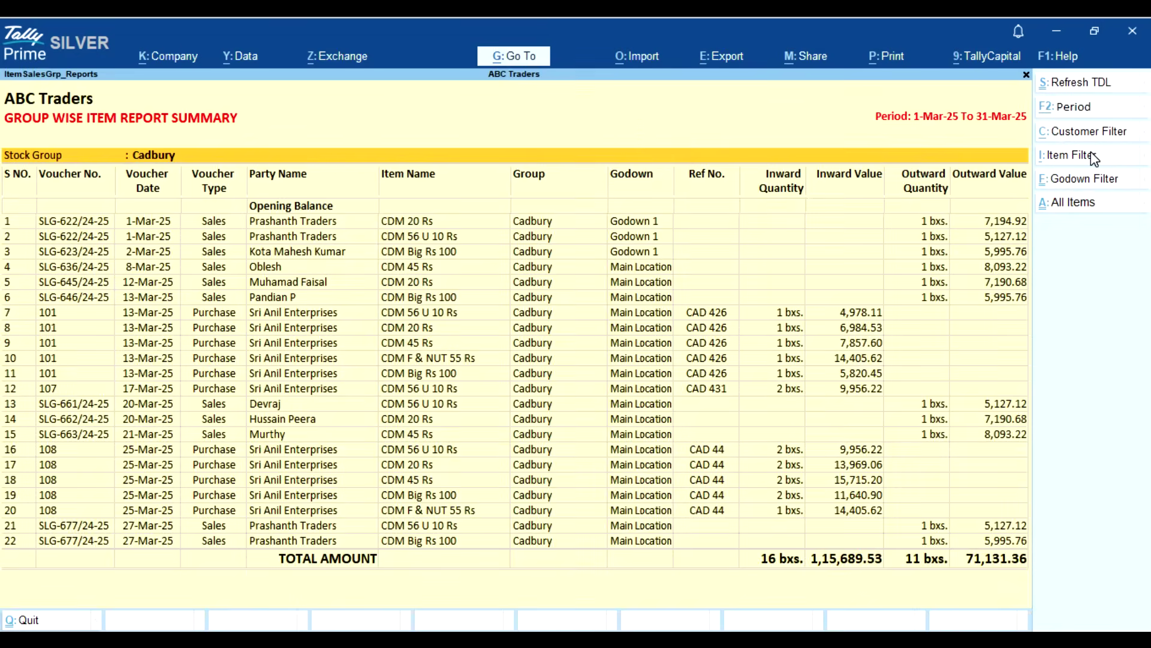
Step: Apply an item filter for CDM 20 Rs
left_click(1092, 154)
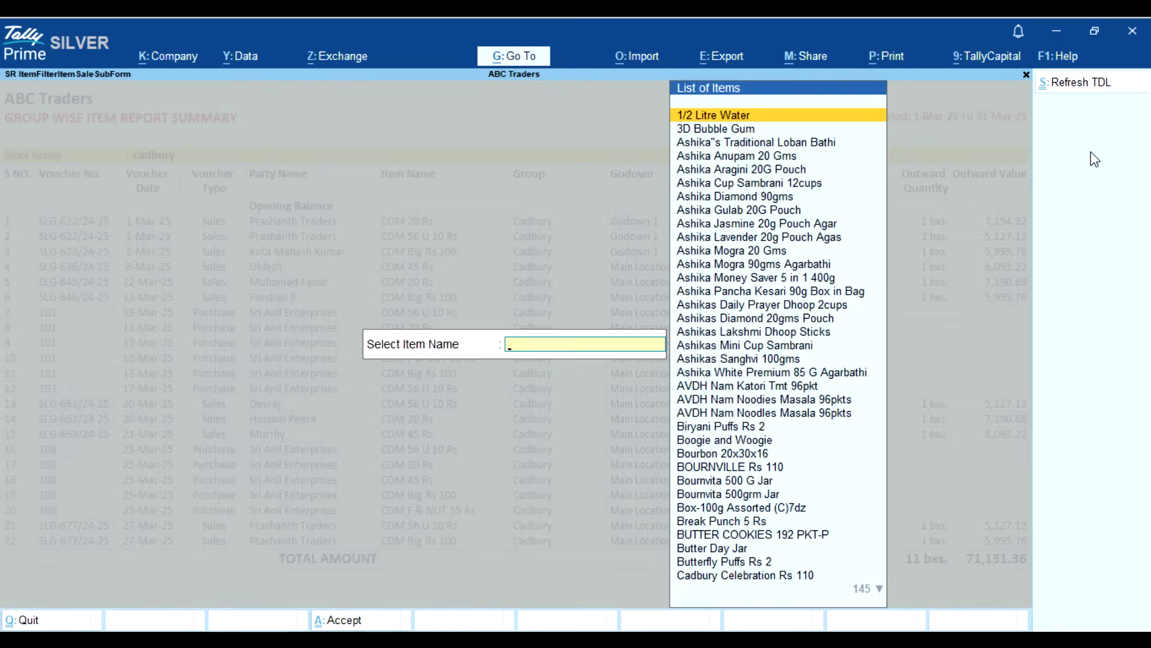
type("CDM")
key("Return")
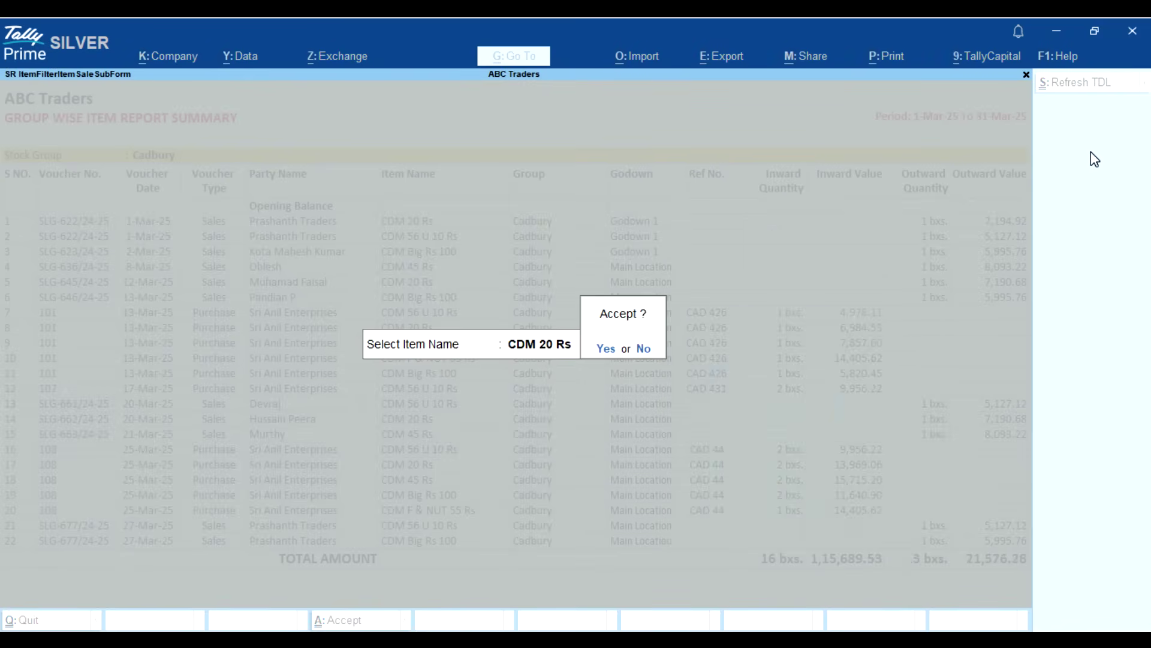
key("Return")
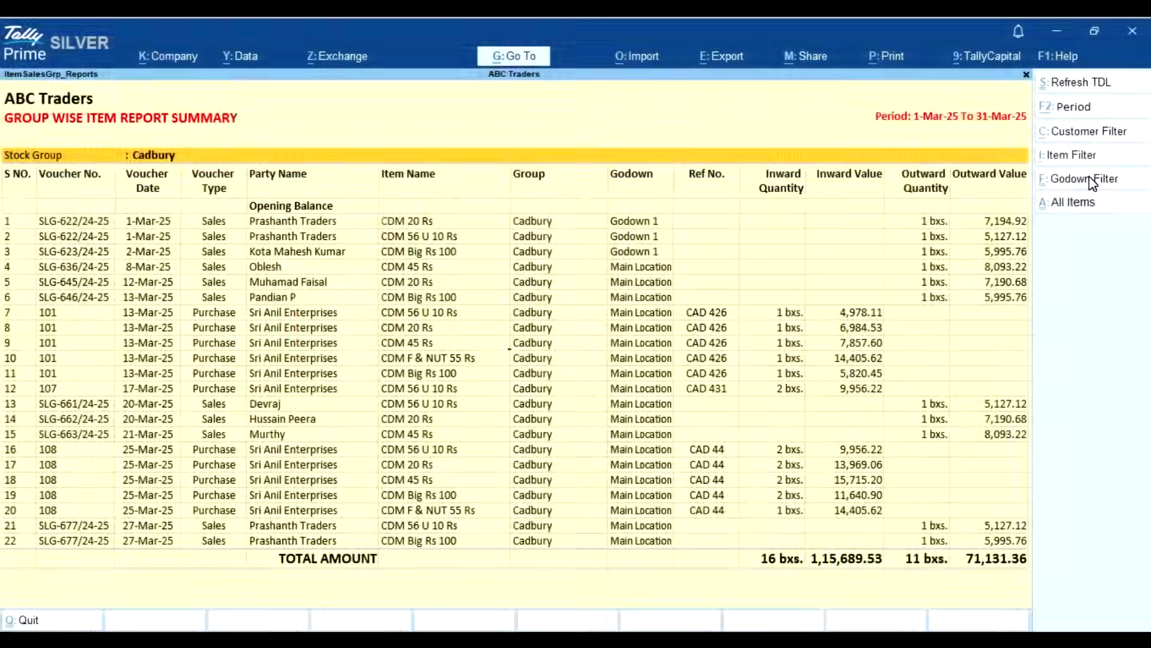
Step: Filter by Godown 1, leaving three sales vouchers totalling 3 bxs. and 18,317.80
left_click(1089, 178)
key("Return")
left_click(601, 350)
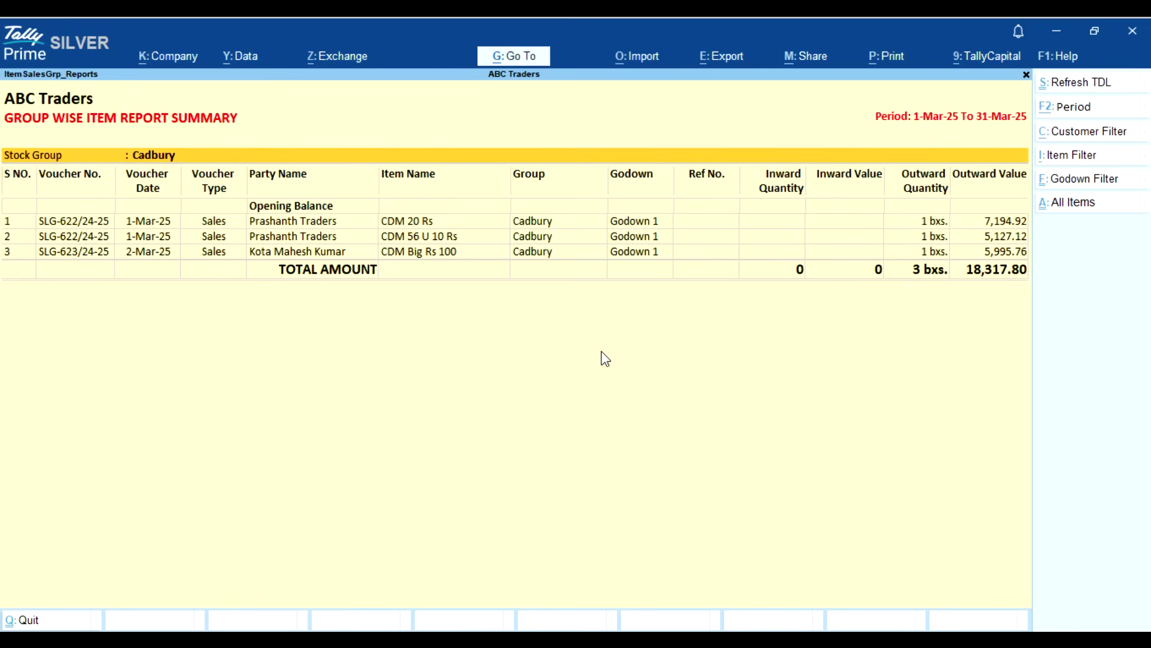
key("Down")
key("Down")
key("Down")
key("Down")
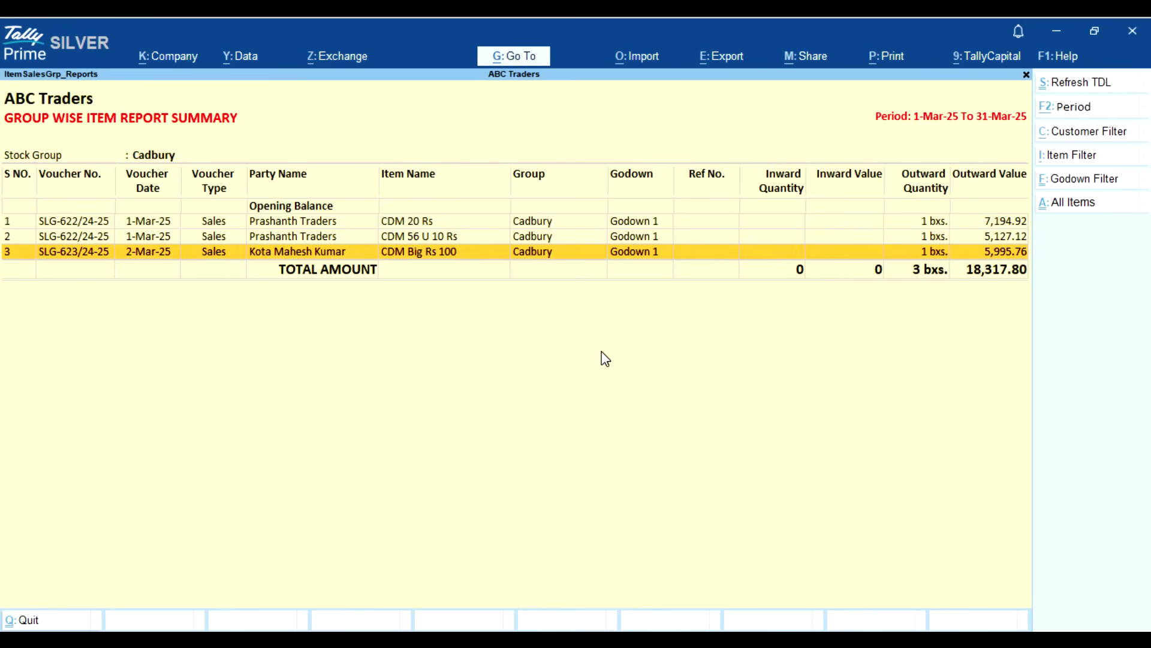